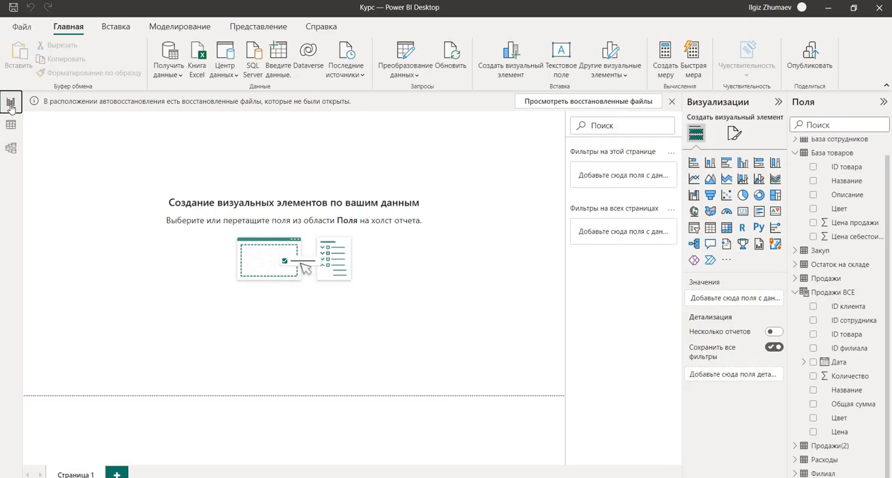
Open the data model diagram and look over all the tables in it, including Продажи and Продажи(2) below.
click(10, 150)
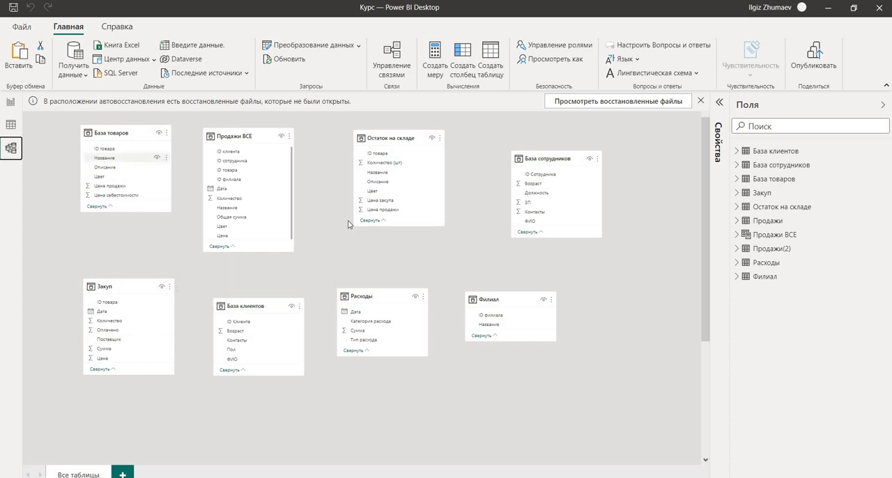
scroll(450, 363, down, 3)
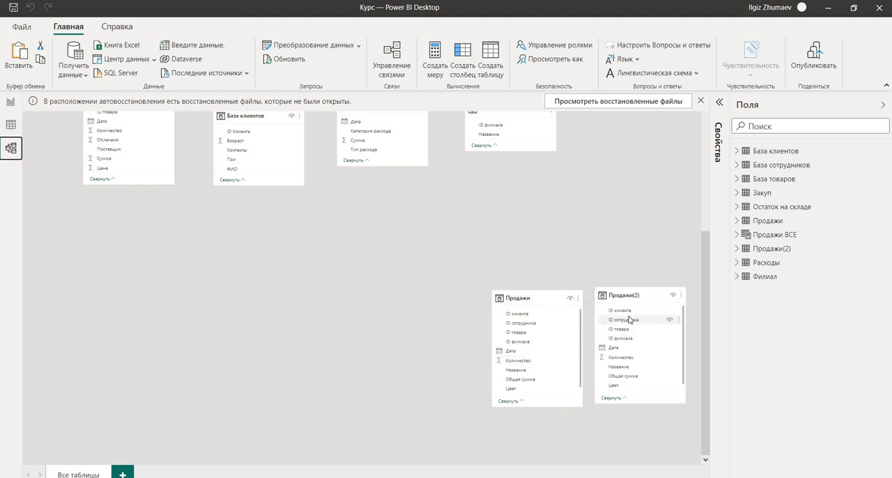
scroll(609, 342, up, 2)
scroll(607, 346, up, 2)
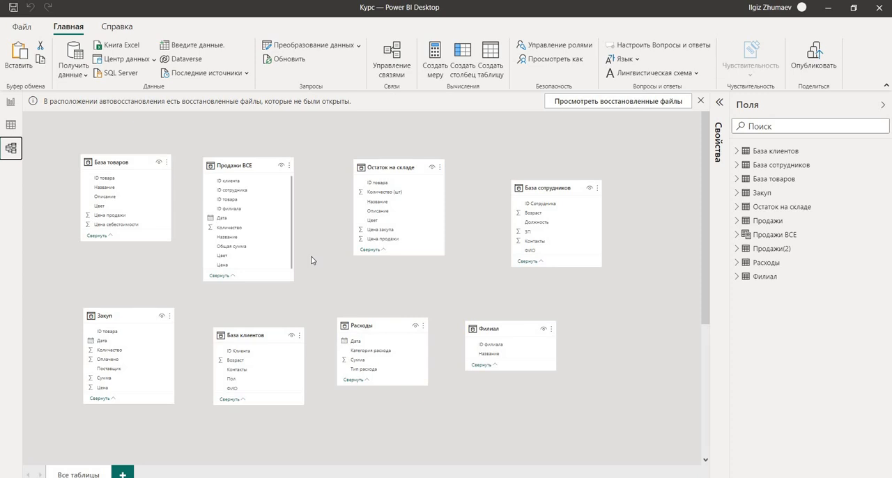
click(10, 102)
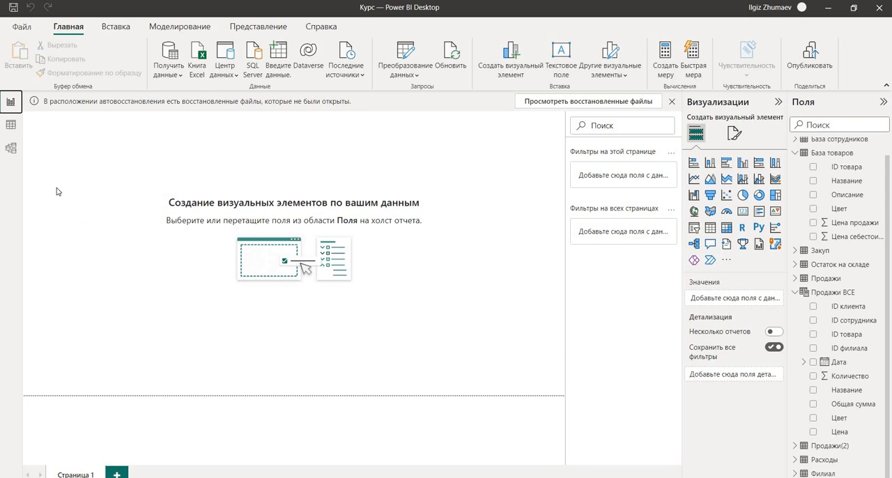
click(12, 149)
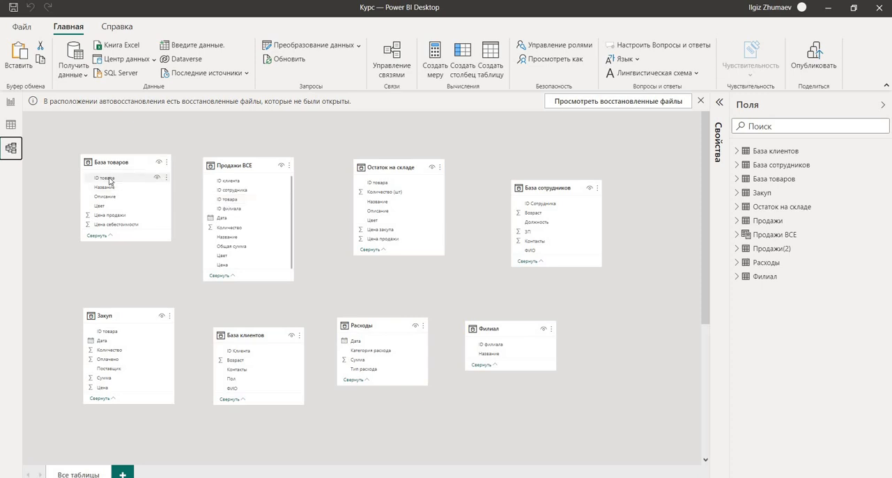
Relate ID товара in База товаров to ID товара in Продажи ВСЕ, and delete that relationship.
drag(109, 182, 231, 198)
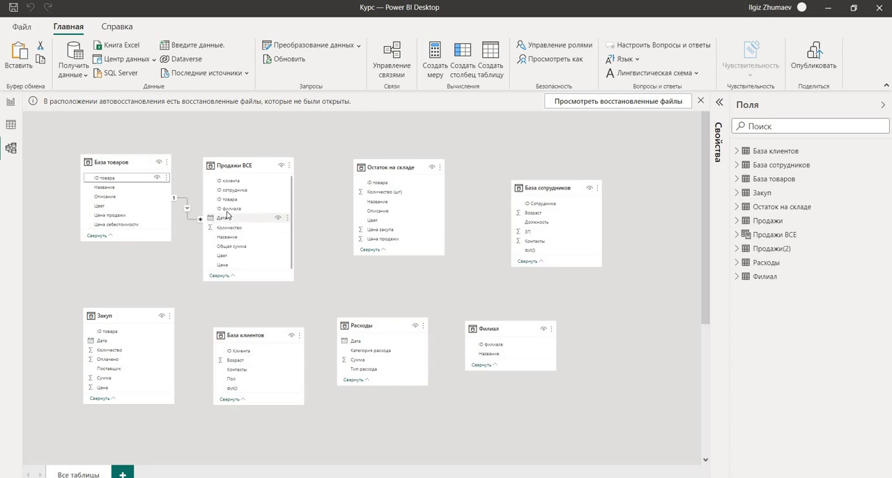
right_click(188, 212)
click(230, 231)
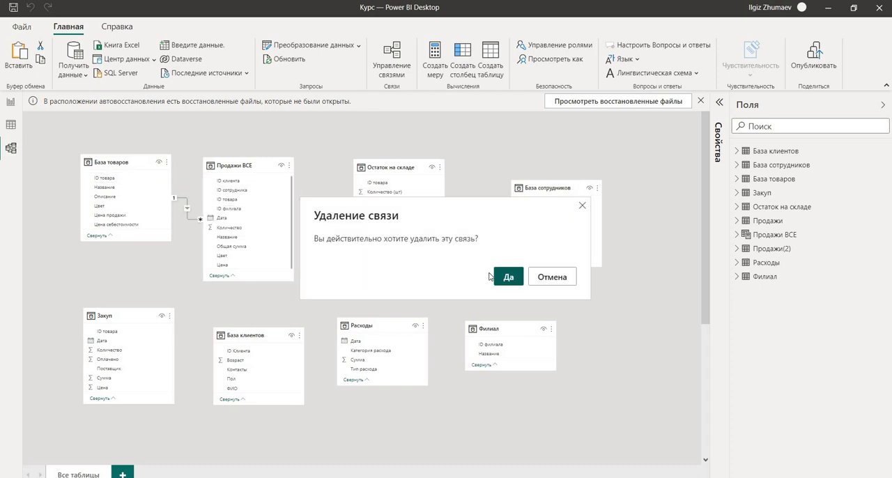
click(507, 276)
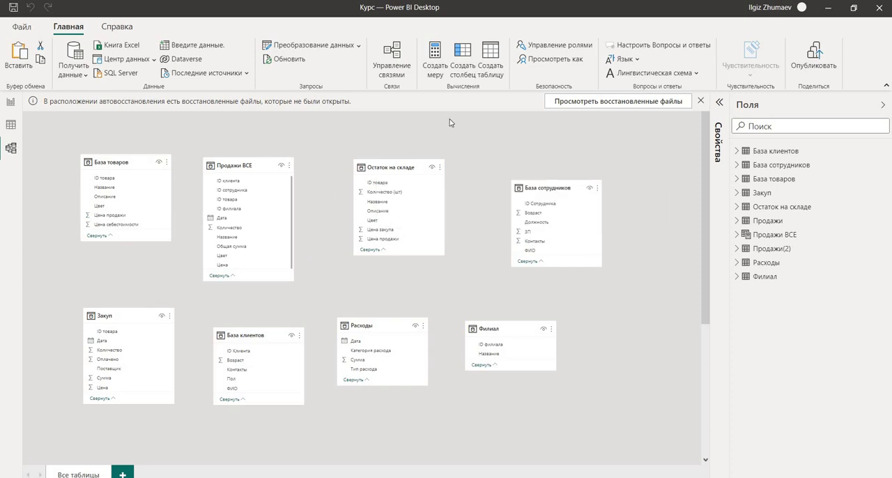
Set up a new relationship in the relationship manager from the База товаров table to the Продажи ВСЕ table.
click(388, 68)
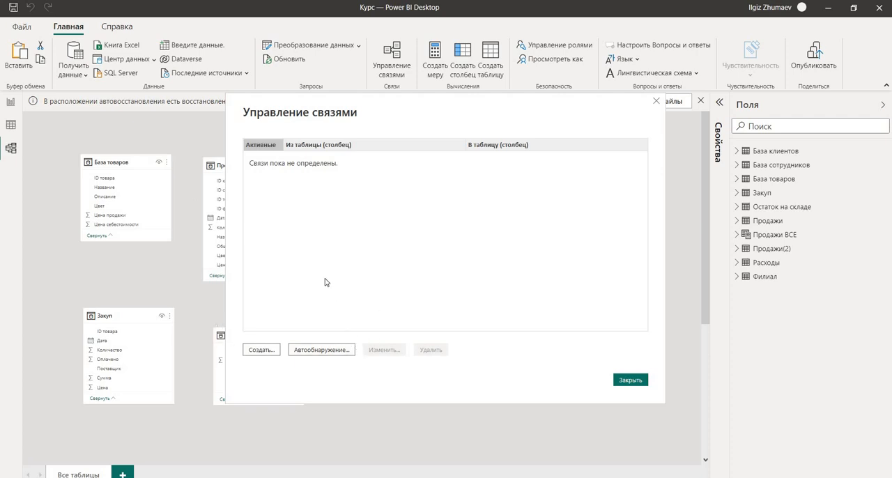
click(261, 350)
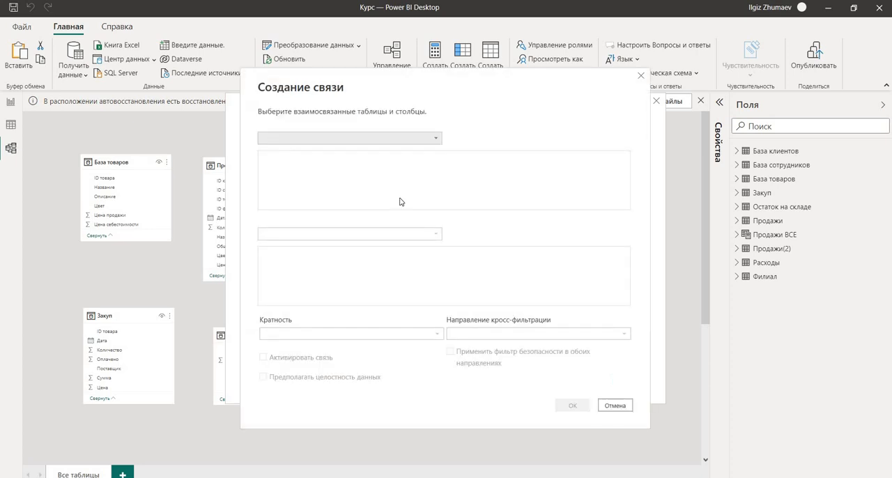
click(436, 140)
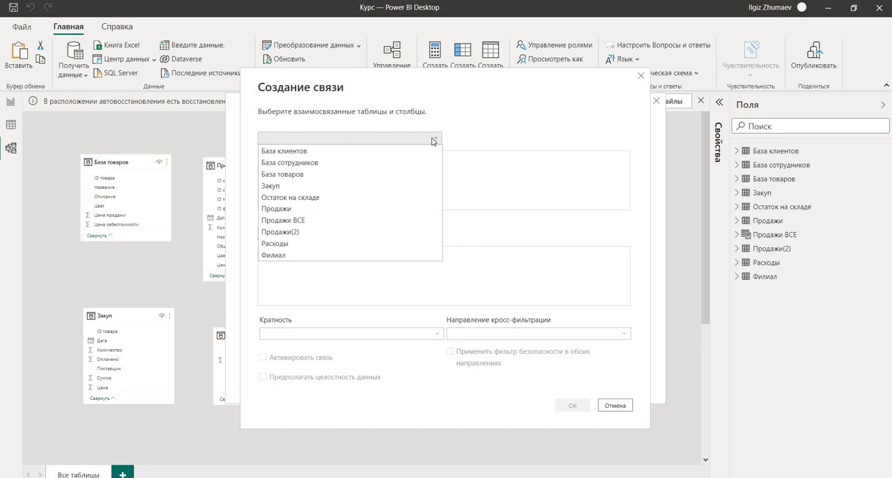
click(338, 175)
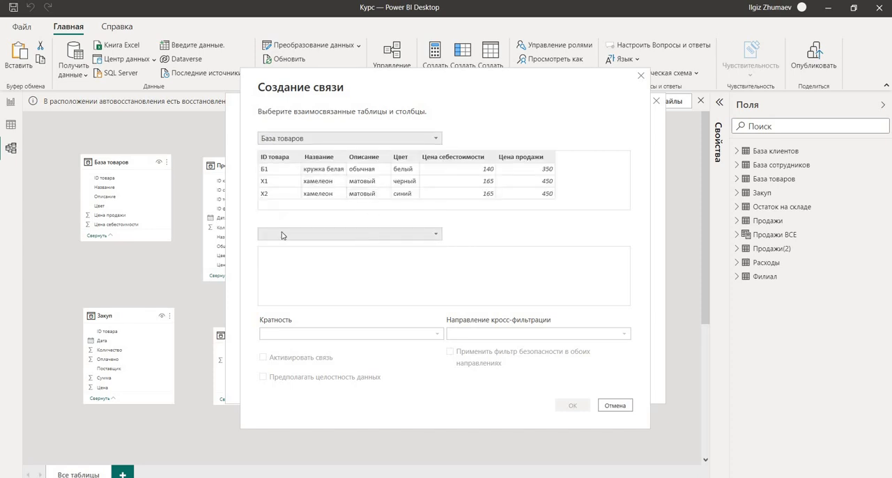
click(435, 238)
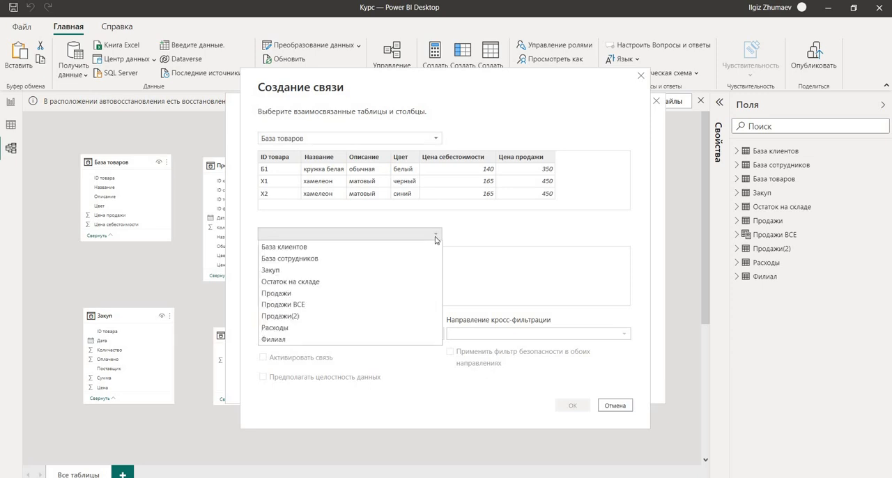
click(323, 305)
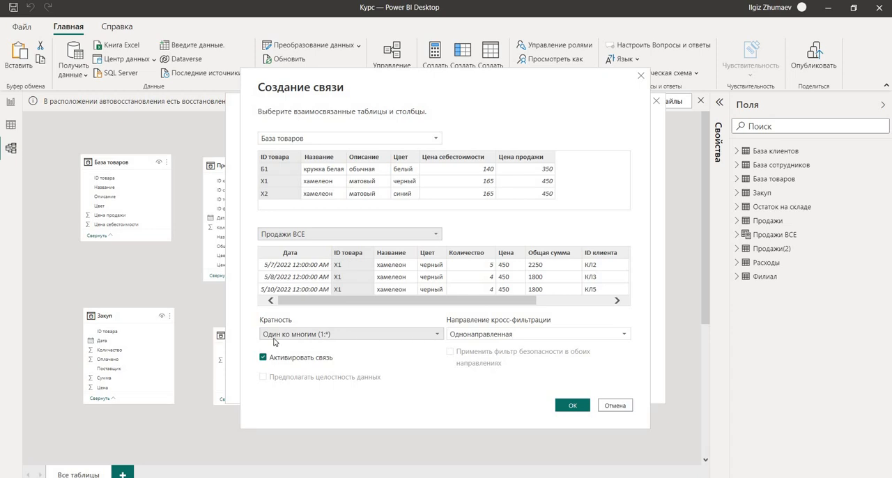
Review the cardinality and cross-filter options, and create the relationship as Один ко многим (1:*) and Однонаправленная.
click(438, 336)
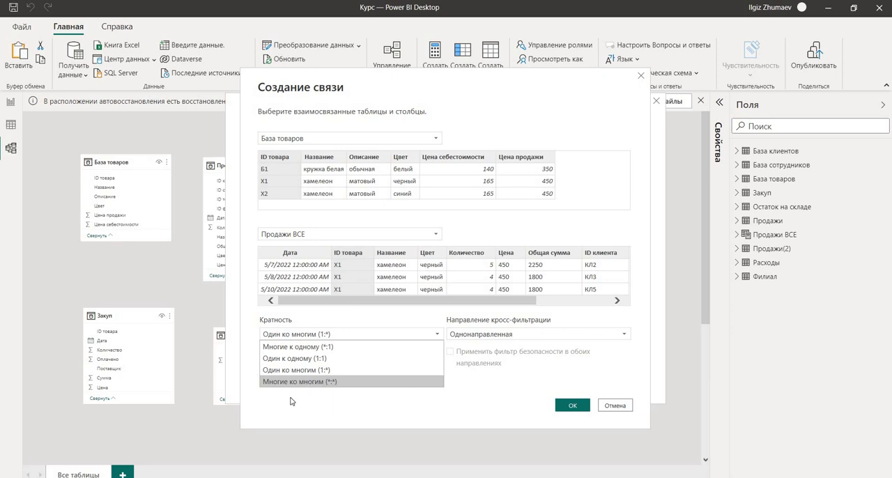
click(621, 355)
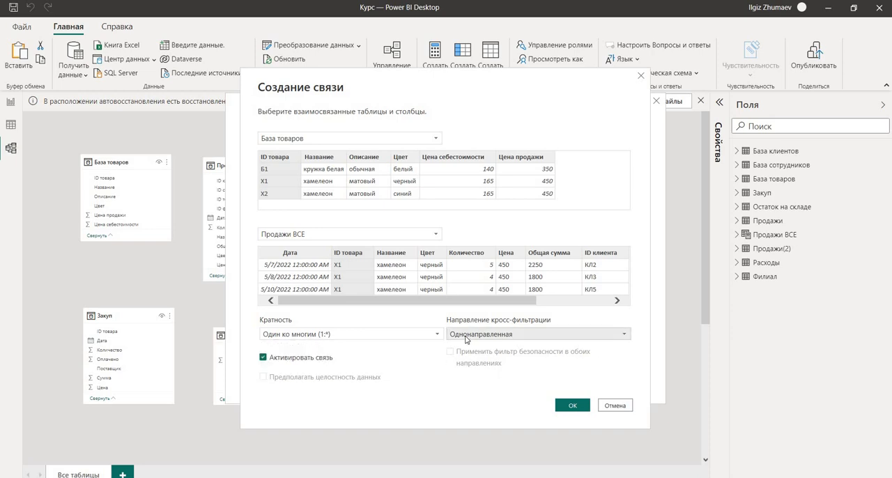
click(626, 337)
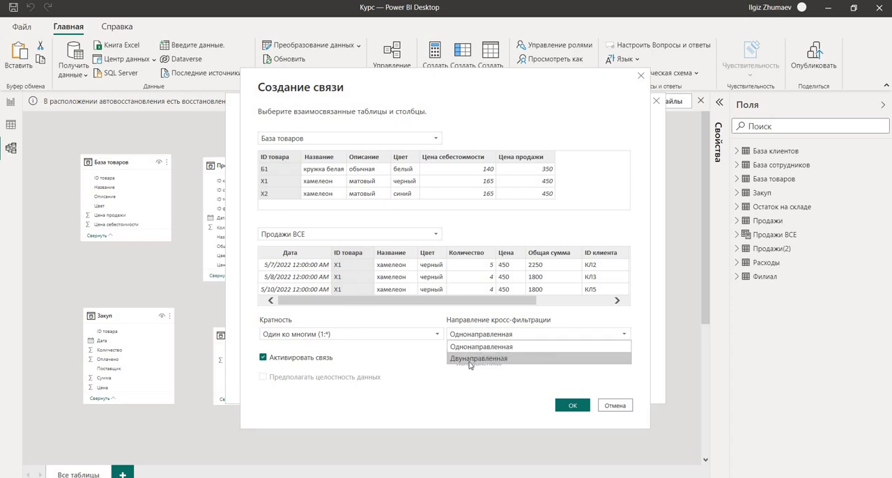
click(444, 398)
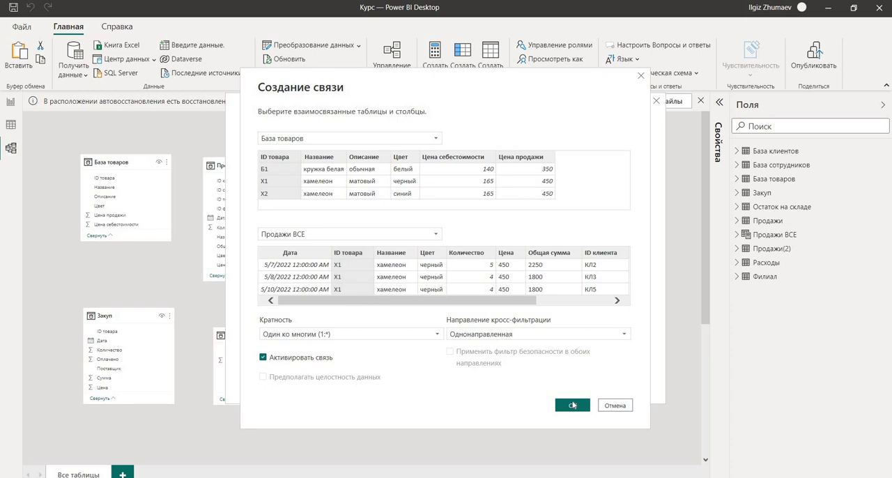
click(568, 406)
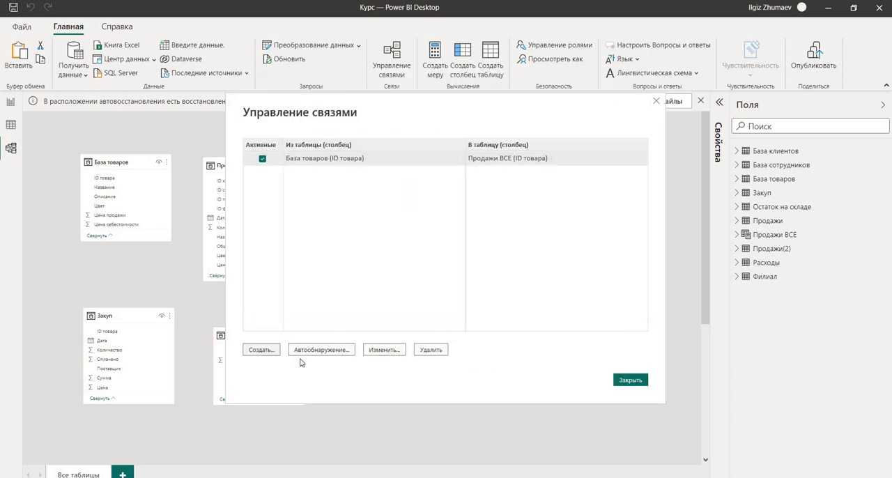
click(636, 381)
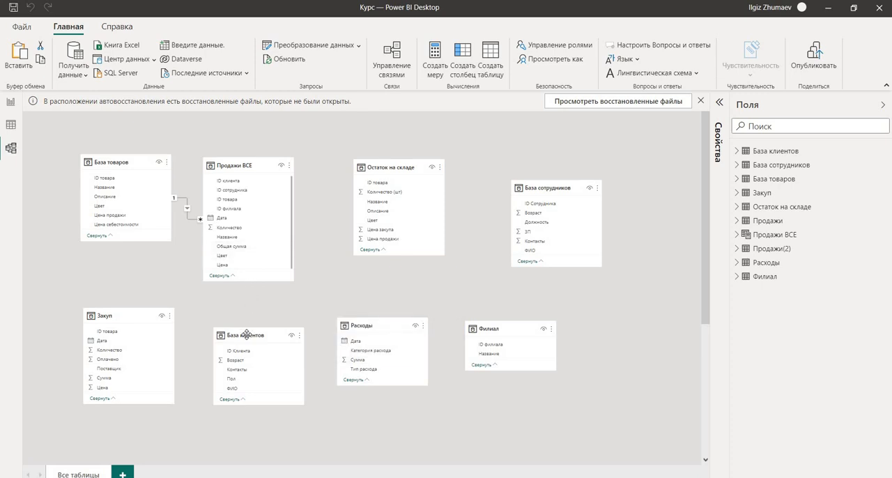
Set up another relationship in the relationship manager with Продажи ВСЕ as the first table and База клиентов as the second.
click(403, 70)
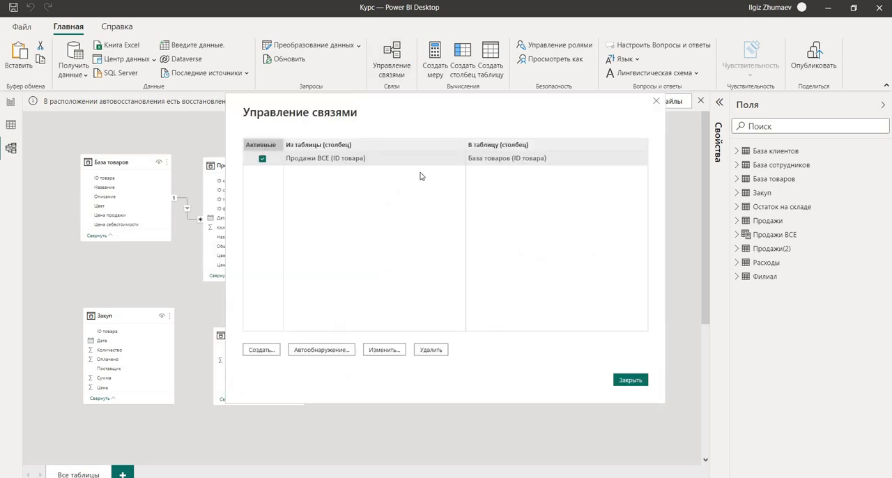
click(262, 351)
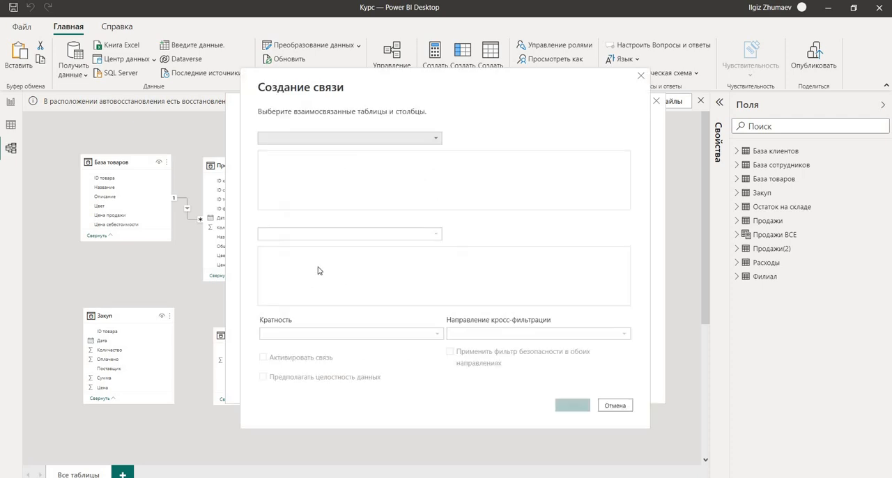
click(400, 139)
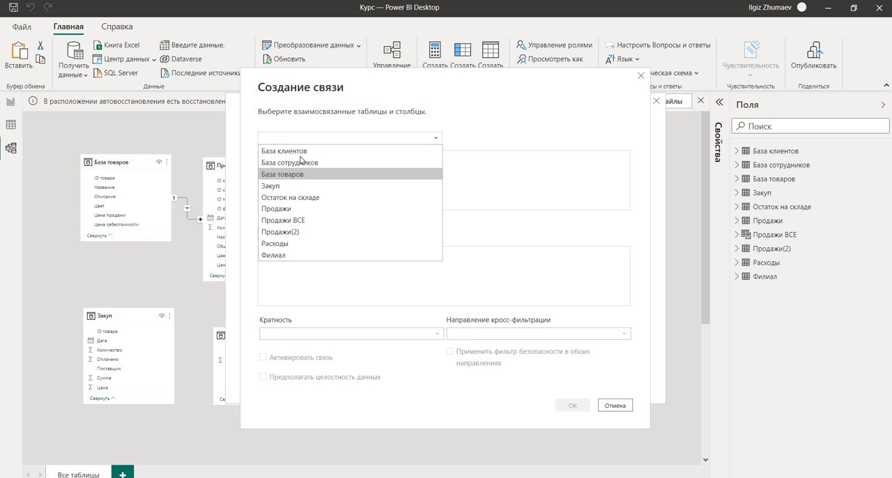
click(301, 175)
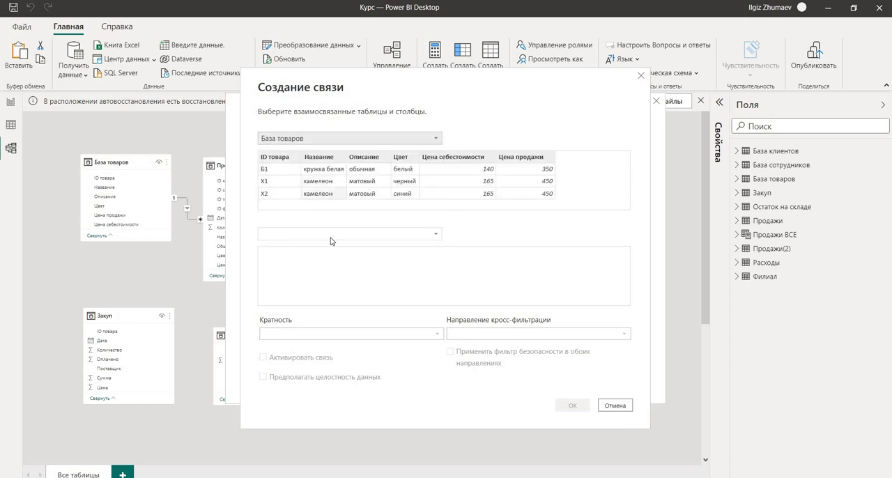
click(333, 239)
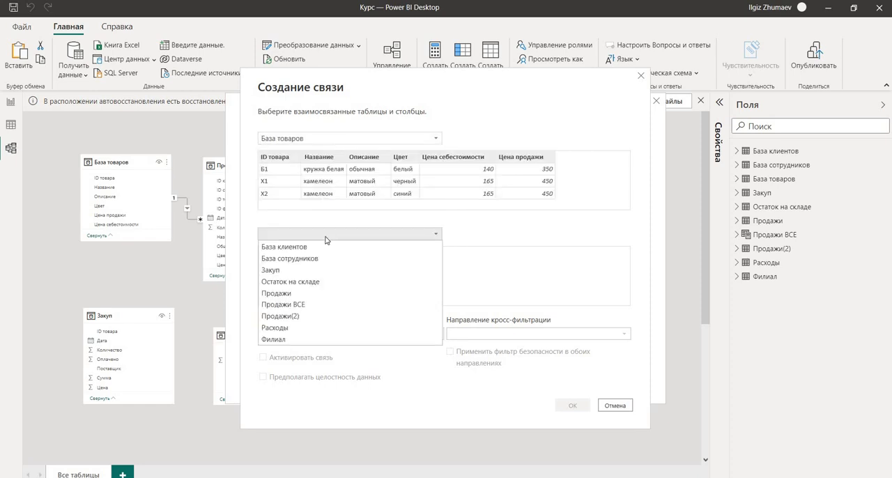
drag(415, 85, 375, 63)
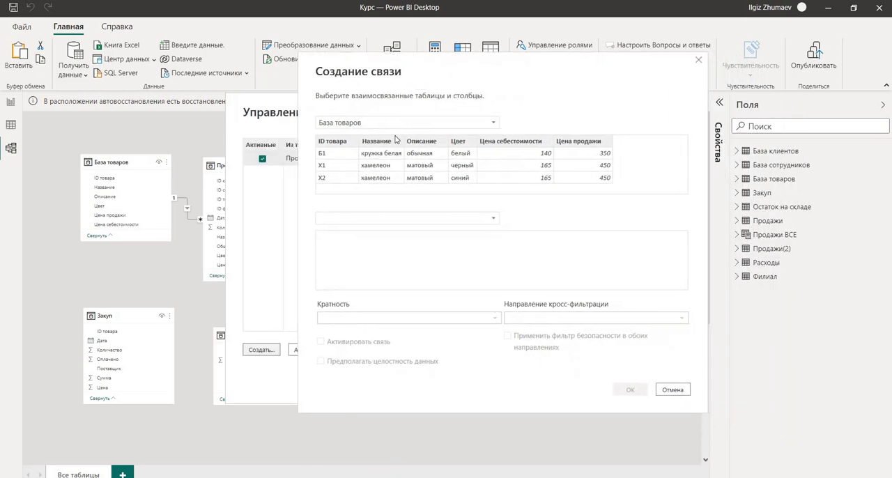
click(369, 219)
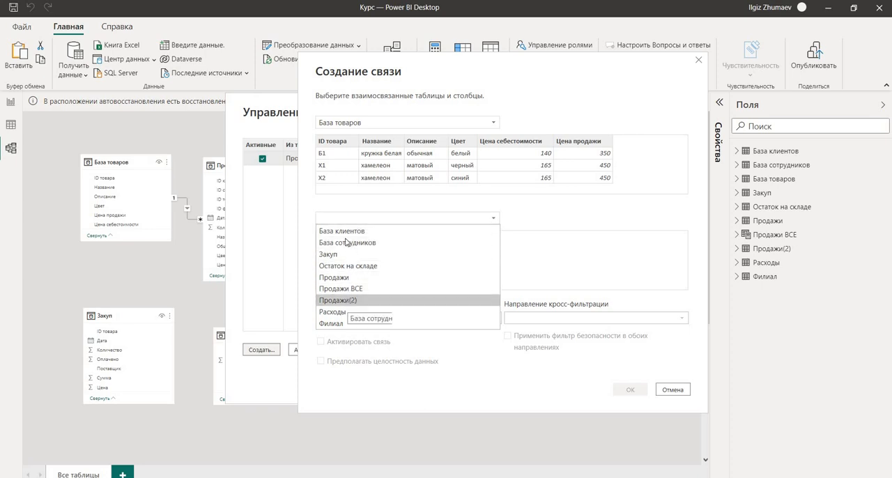
click(345, 234)
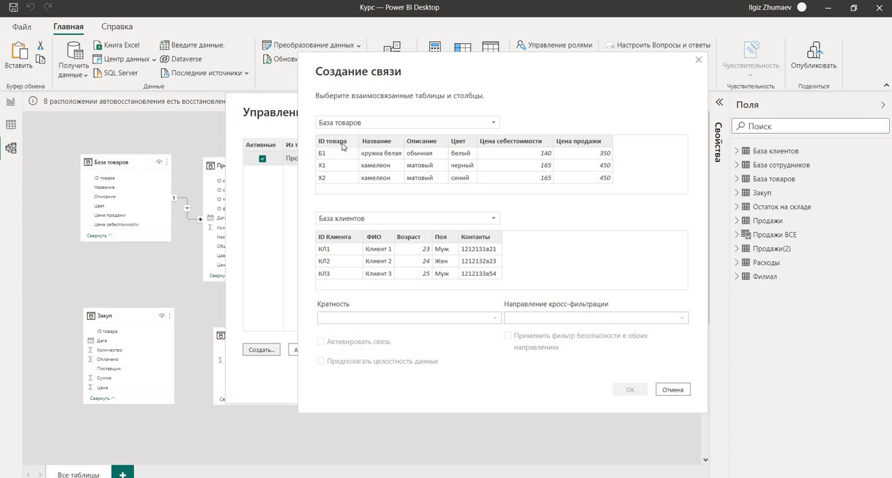
click(496, 125)
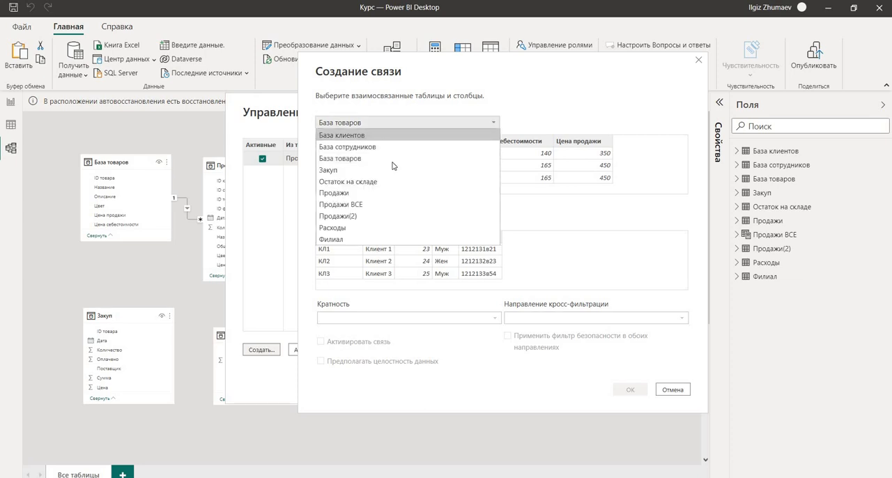
click(341, 204)
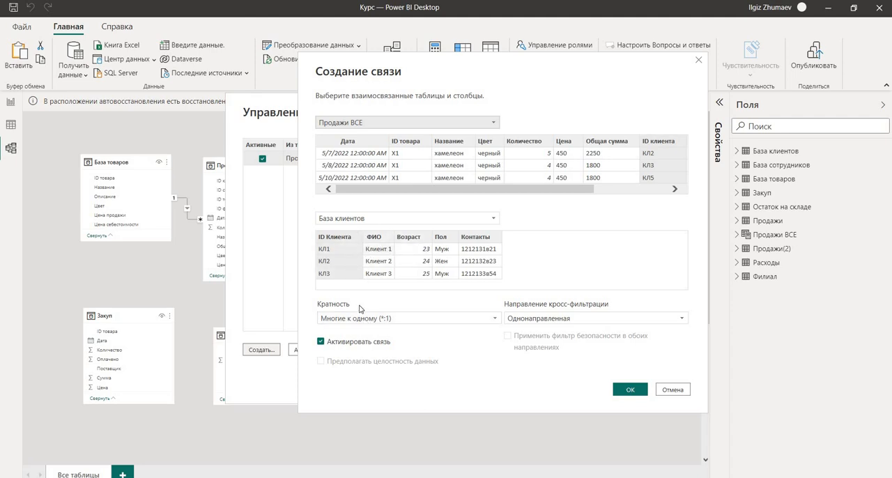
Create the Продажи ВСЕ to База клиентов relationship with activation enabled, and close the relationship manager.
click(321, 343)
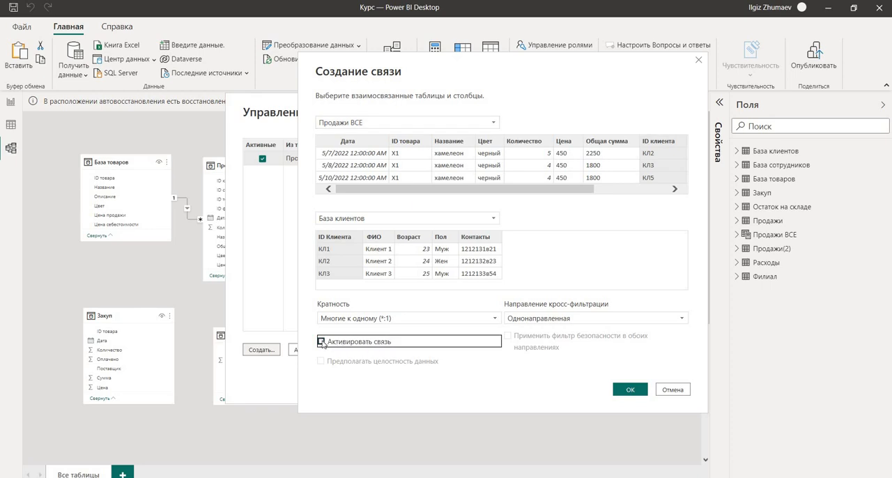
click(322, 342)
click(632, 392)
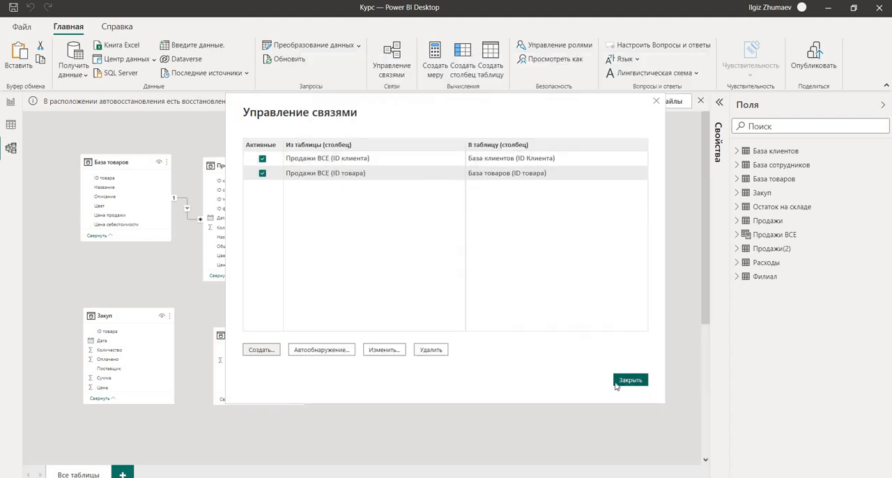
click(619, 385)
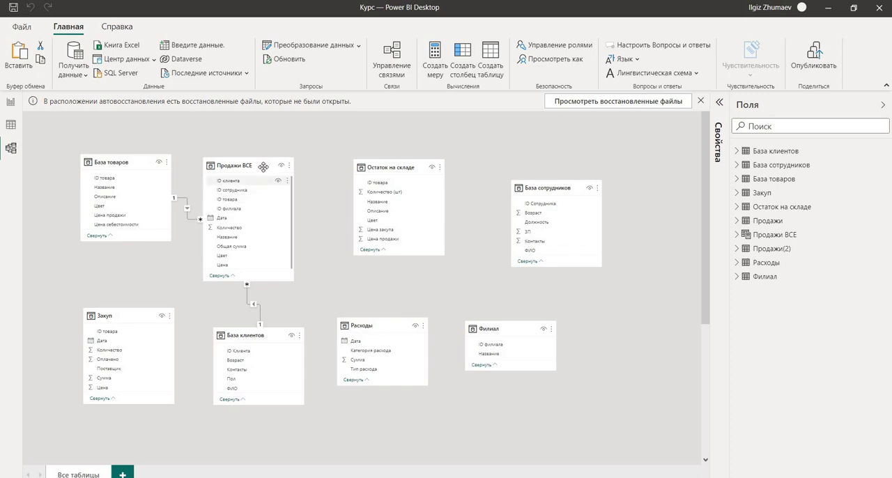
Move the Продажи ВСЕ table slightly down and right, and place База клиентов farther below it in the diagram.
drag(269, 179, 284, 204)
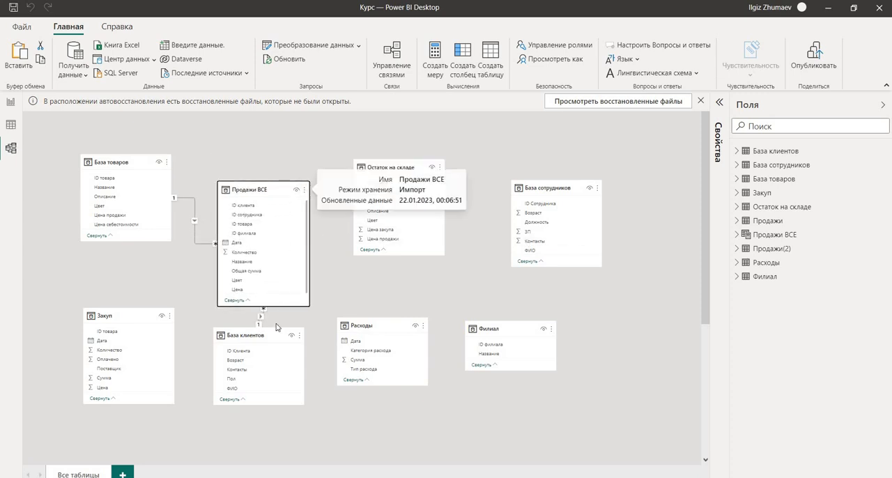
drag(273, 340, 276, 405)
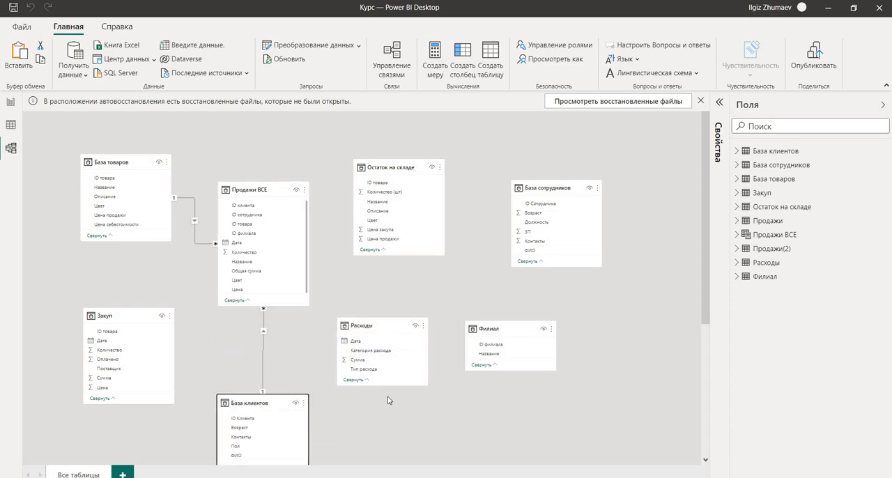
Move the Остаток на складе table higher in the diagram, and relate its ID товара field to ID товара in База товаров.
scroll(384, 359, down, 3)
scroll(384, 359, up, 3)
drag(393, 162, 394, 138)
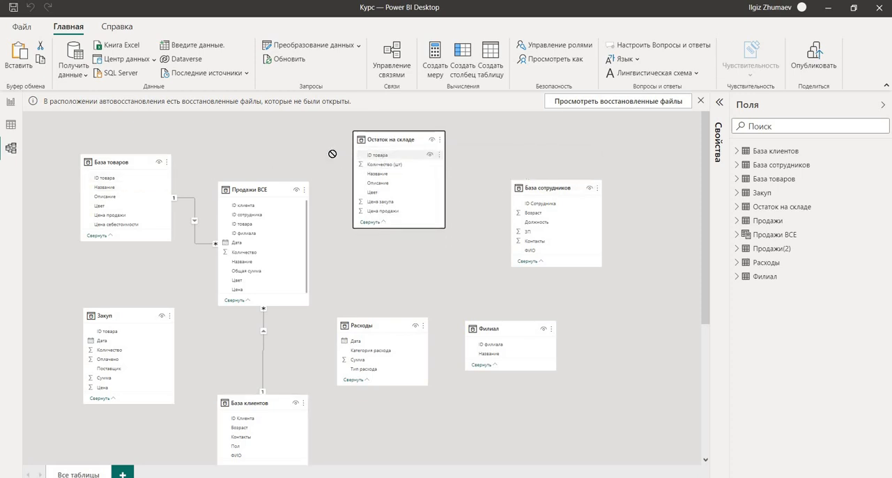
drag(332, 153, 117, 184)
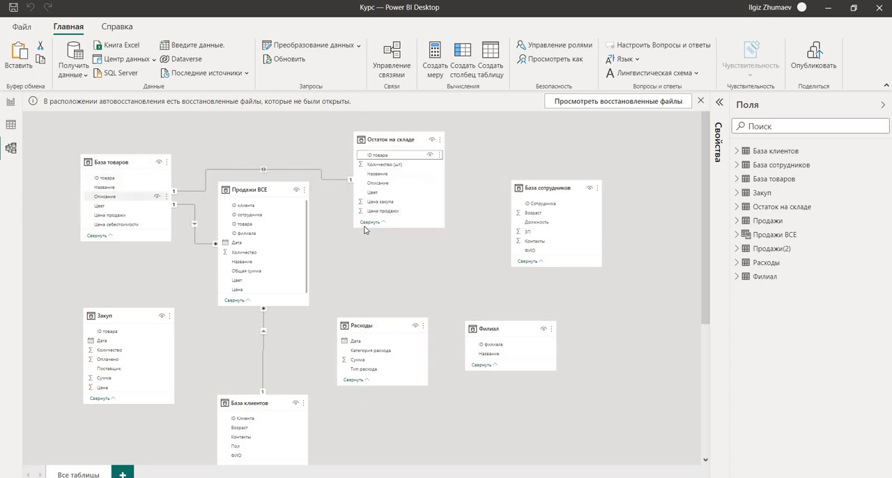
drag(392, 141, 393, 132)
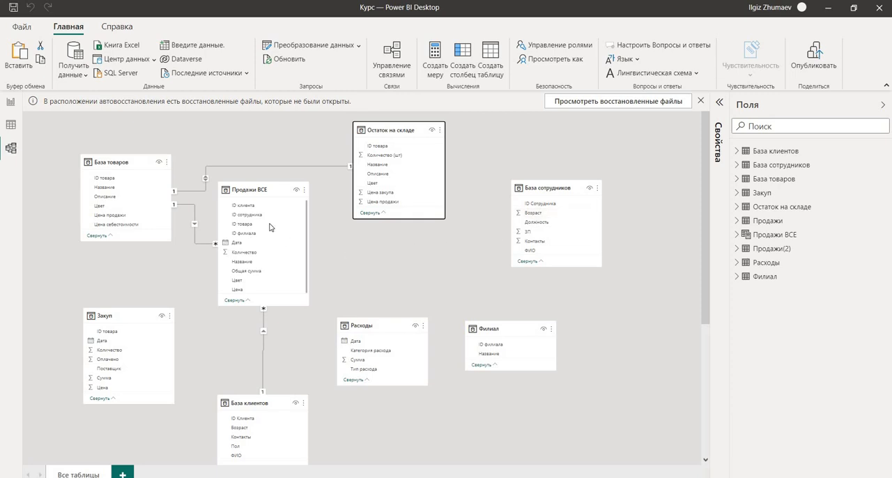
Shift Продажи ВСЕ down and right, and relate ID Сотрудника in База сотрудников to ID сотрудника in Продажи ВСЕ.
drag(260, 190, 280, 247)
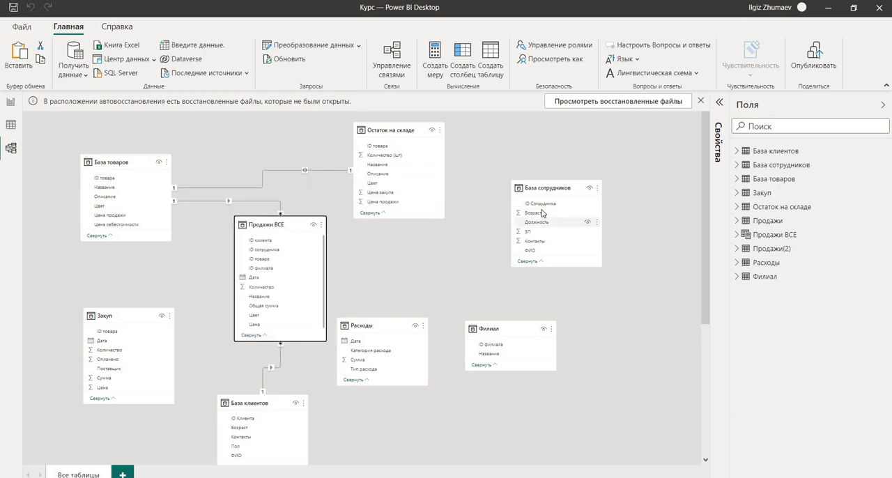
click(541, 203)
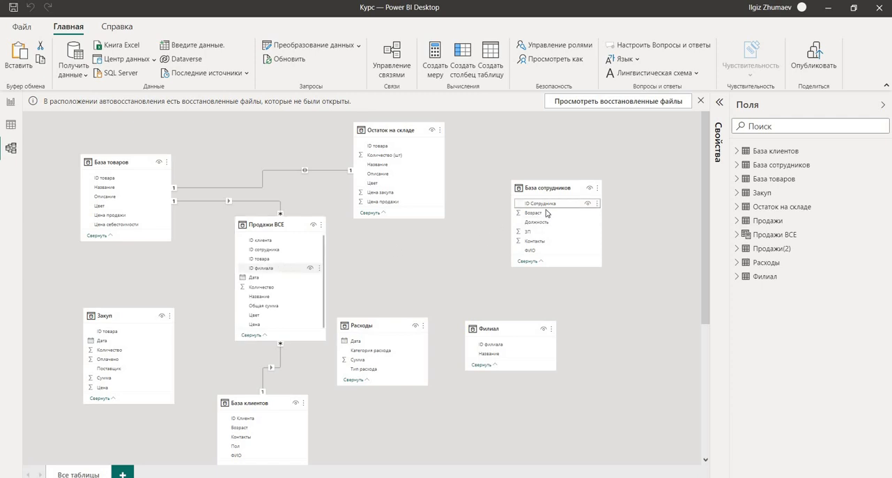
drag(546, 203, 383, 266)
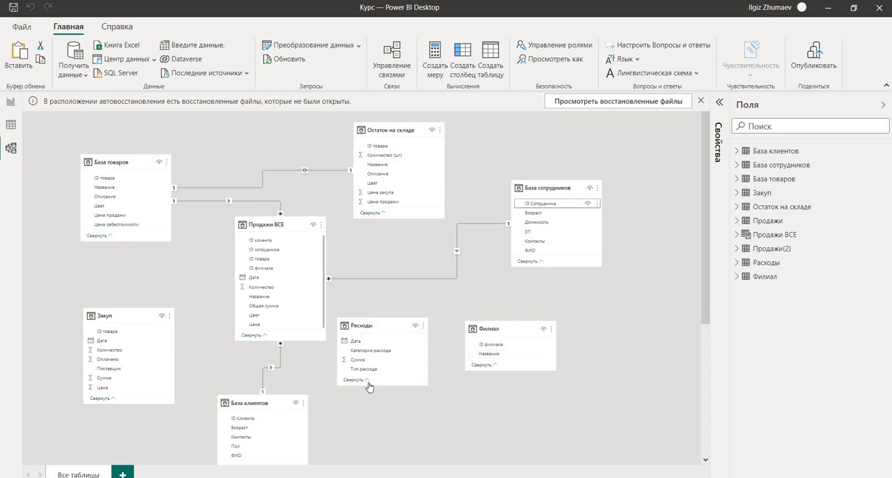
Autodetect the remaining relationships in the relationship manager, and close it.
click(398, 74)
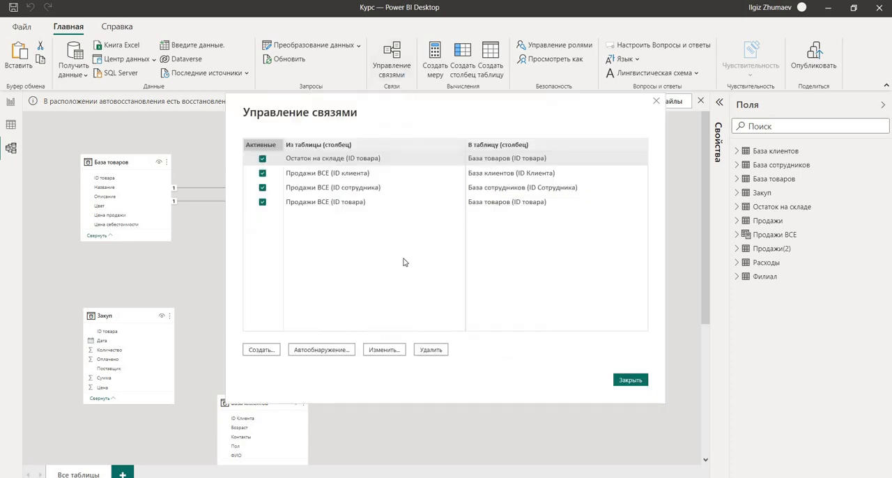
click(343, 351)
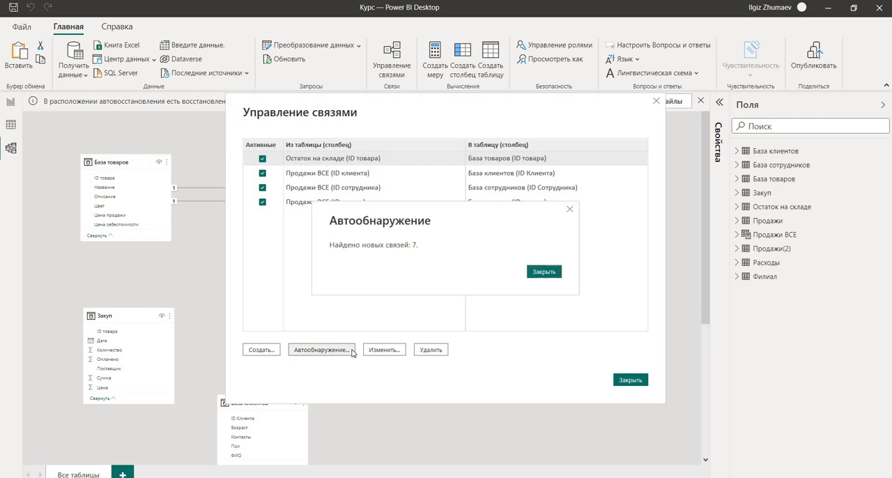
click(544, 273)
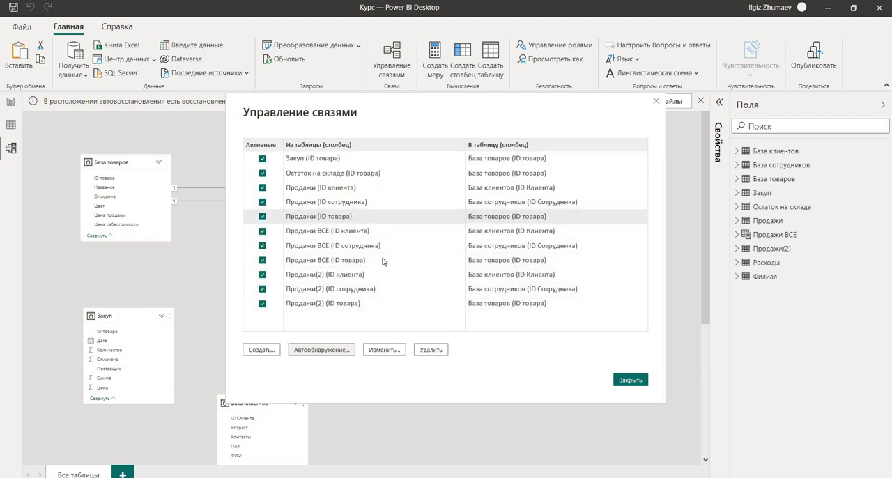
click(627, 382)
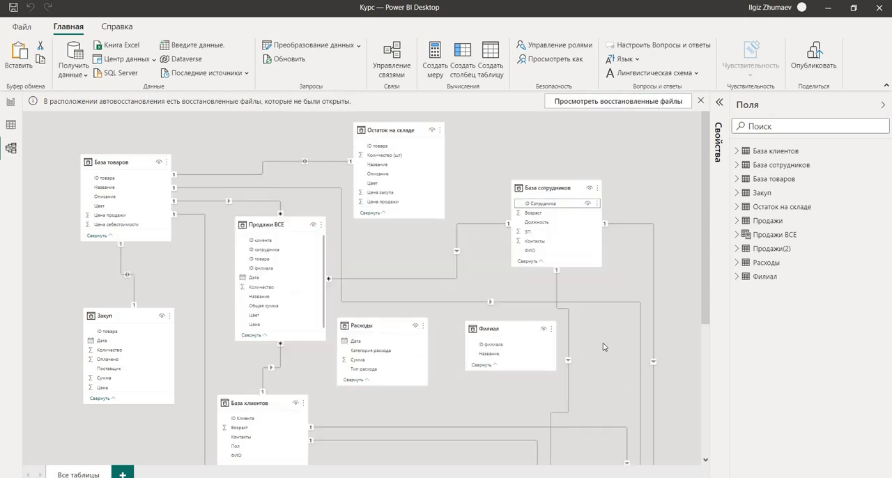
Delete the relationship between База товаров and Продажи from the diagram.
scroll(606, 347, down, 5)
scroll(603, 347, up, 1)
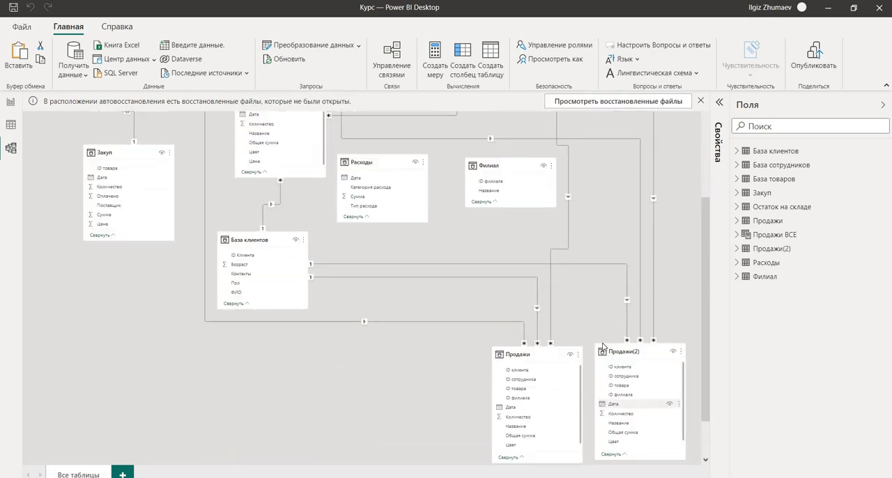
scroll(603, 347, up, 3)
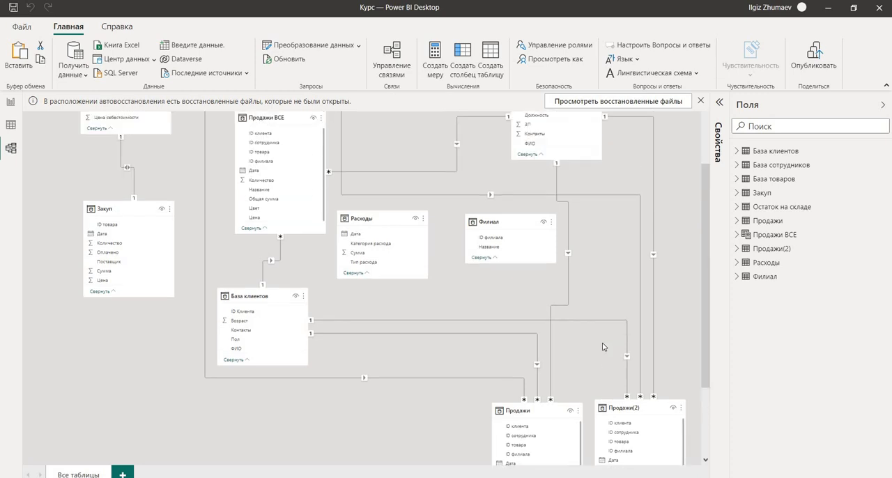
scroll(603, 346, down, 3)
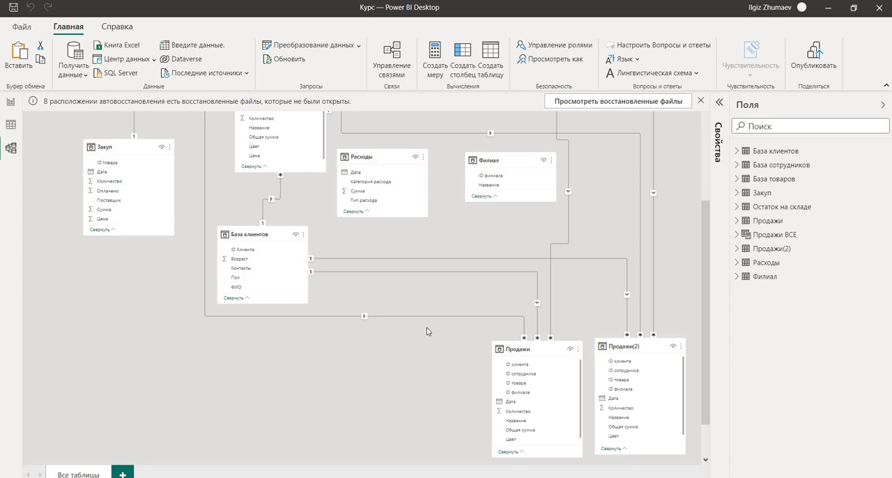
right_click(363, 319)
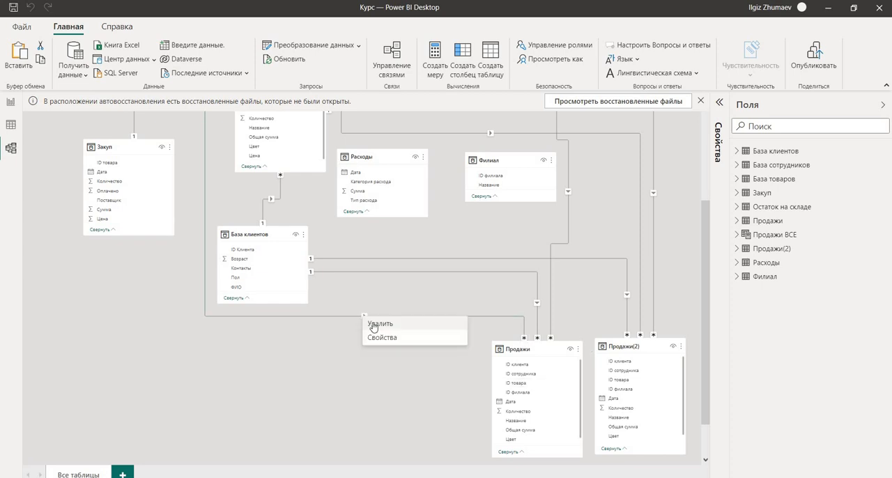
click(419, 326)
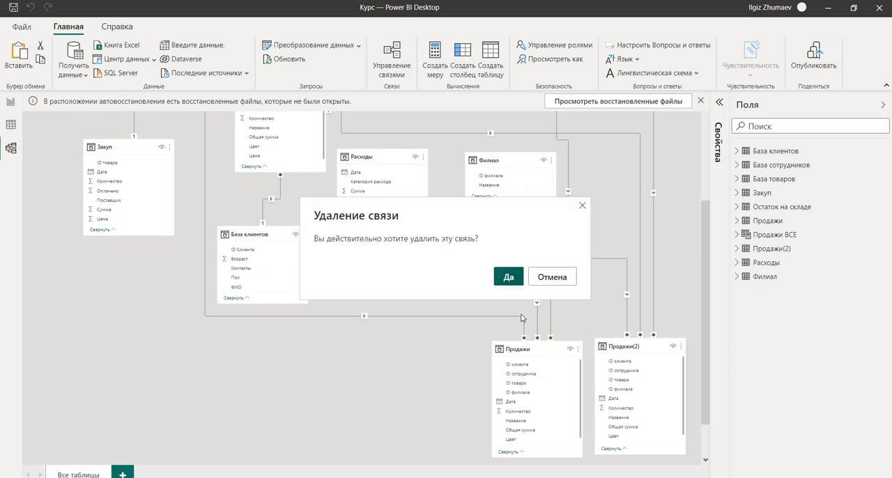
click(508, 277)
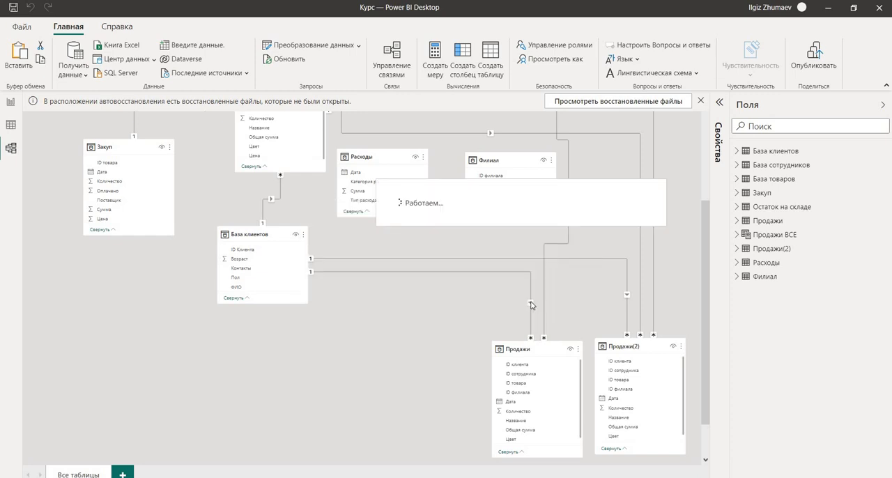
Delete the relationships linking База клиентов to Продажи and to Продажи(2).
right_click(531, 303)
click(546, 310)
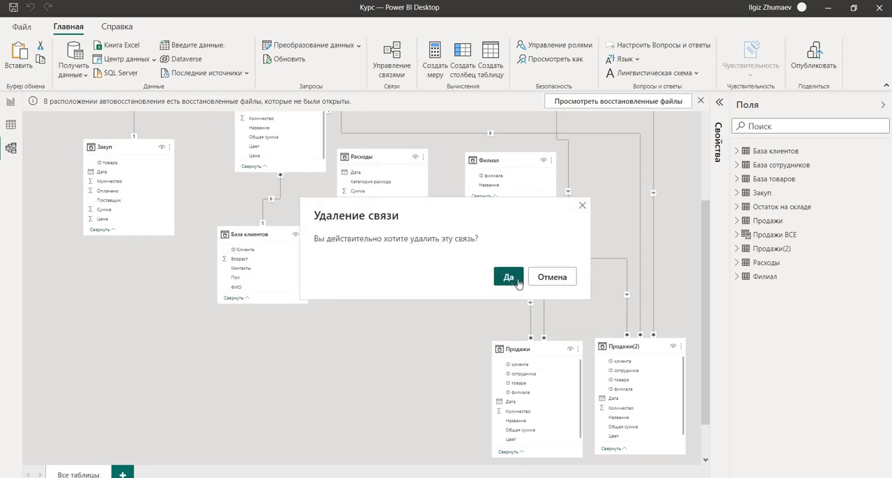
click(514, 277)
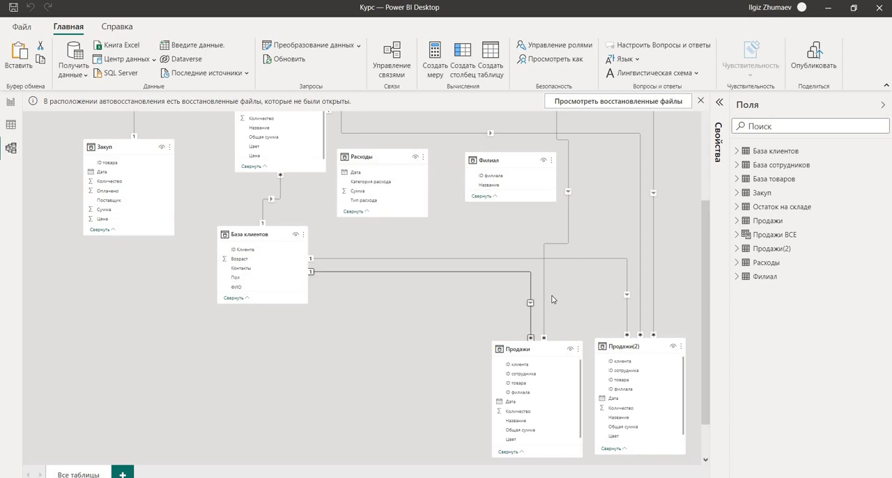
right_click(625, 299)
click(644, 304)
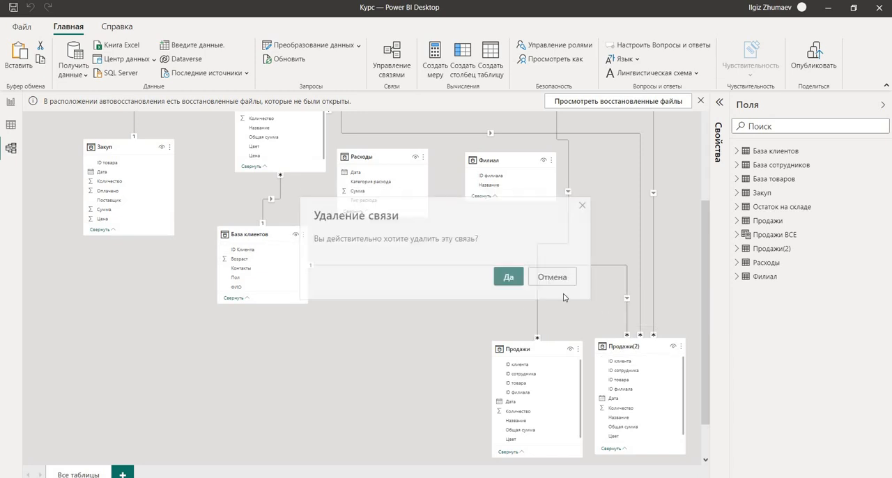
click(509, 275)
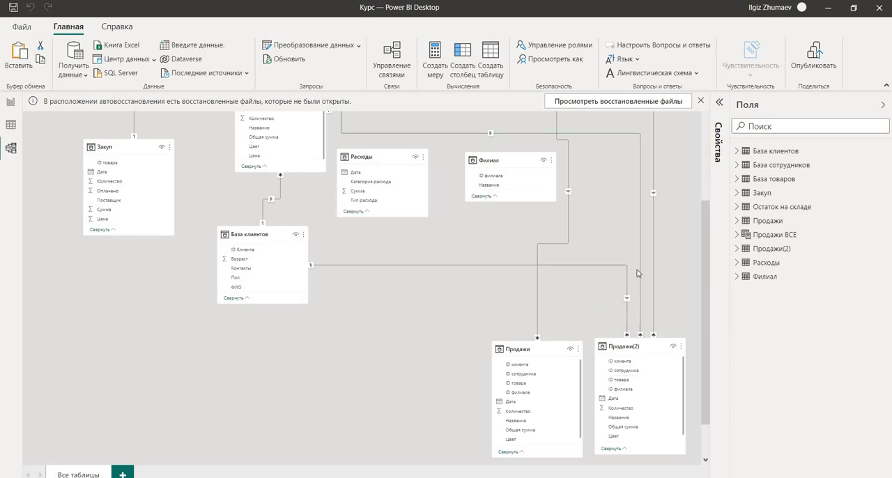
Delete the relationships linking База сотрудников to Продажи(2) and to Продажи.
scroll(626, 283, up, 3)
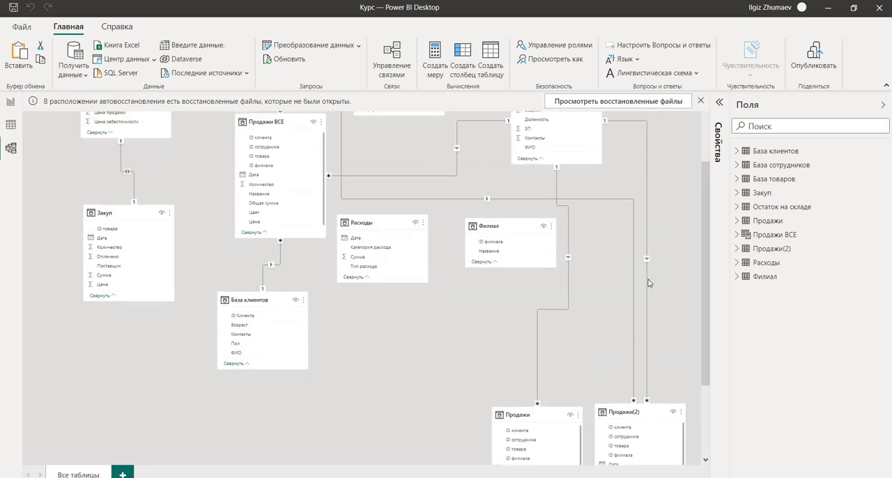
right_click(648, 307)
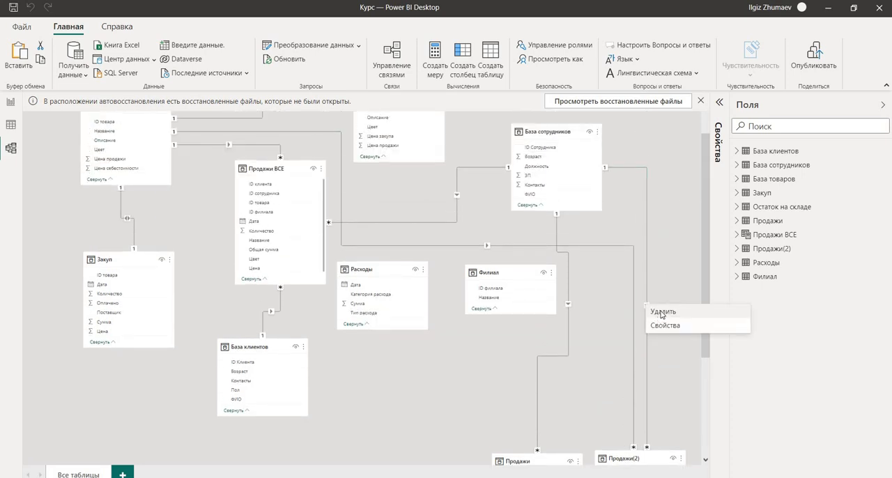
click(660, 312)
key(Return)
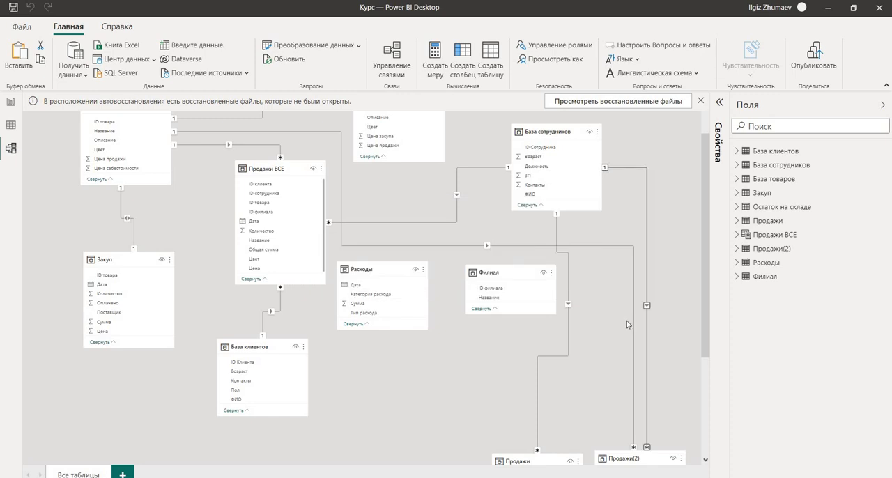
right_click(565, 306)
click(586, 311)
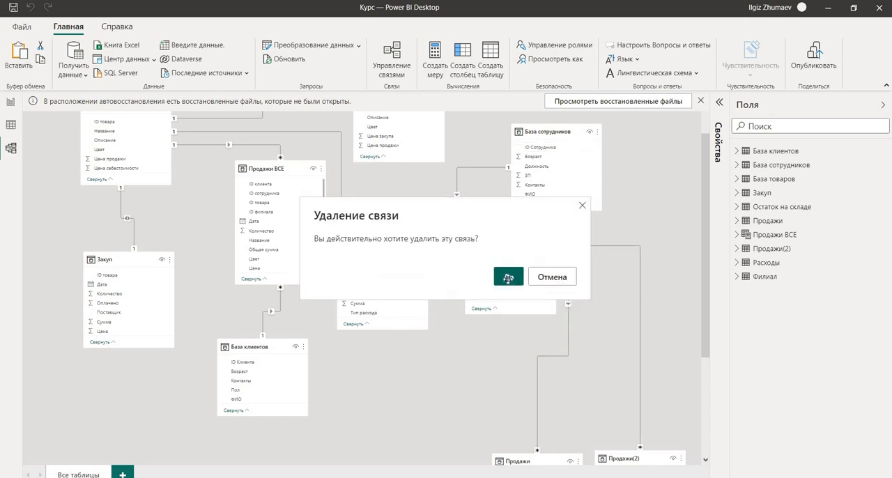
click(507, 277)
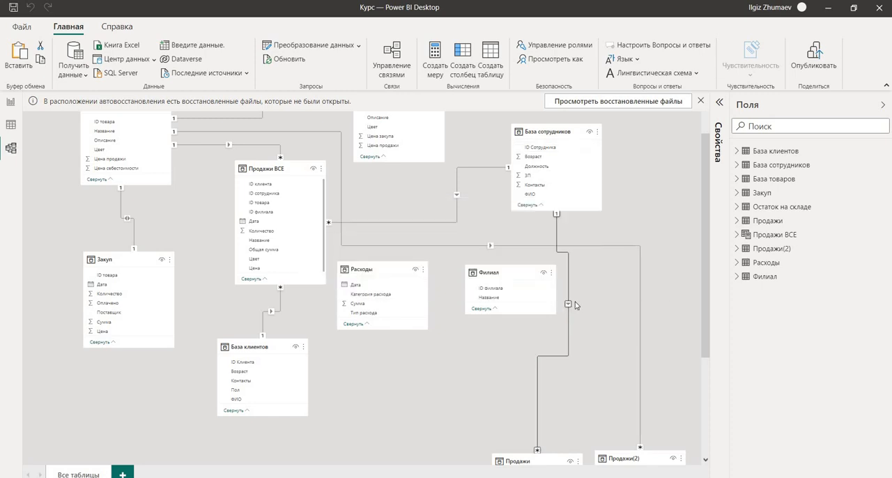
Delete the relationship between База товаров and Продажи(2), and check that both separate sales tables are unlinked.
right_click(491, 249)
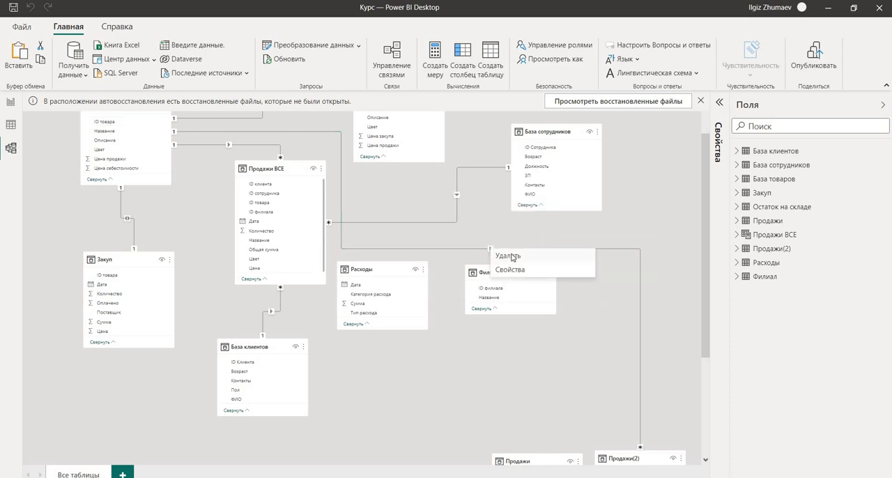
click(512, 257)
click(508, 276)
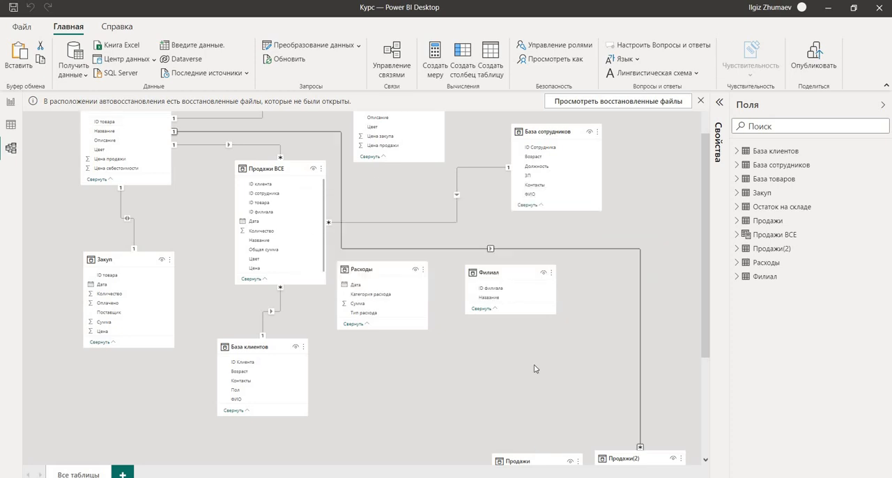
scroll(624, 358, down, 3)
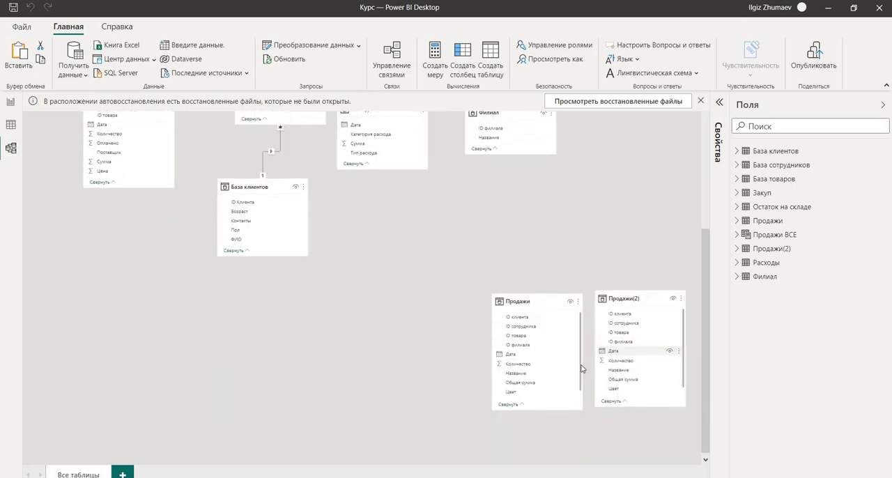
scroll(375, 349, up, 4)
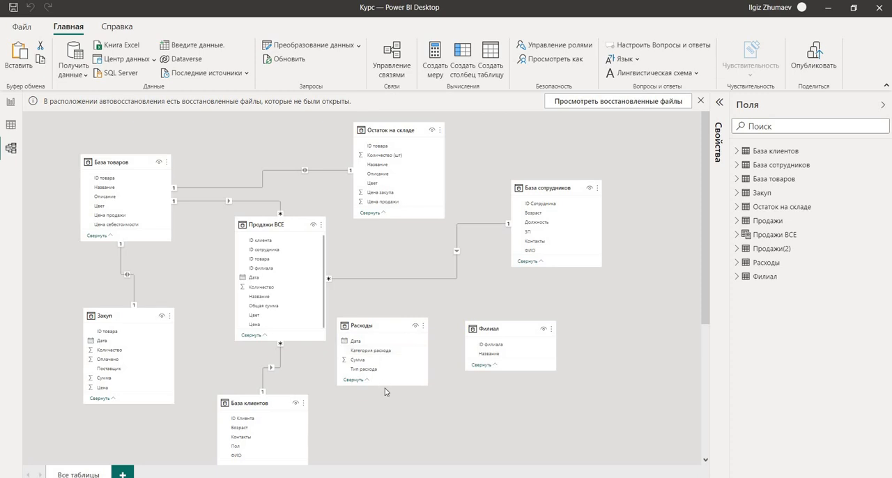
Move Расходы slightly down-right and Филиал up-right, and relate Филиал's ID филиала to ID филиала in Продажи ВСЕ.
scroll(384, 389, down, 1)
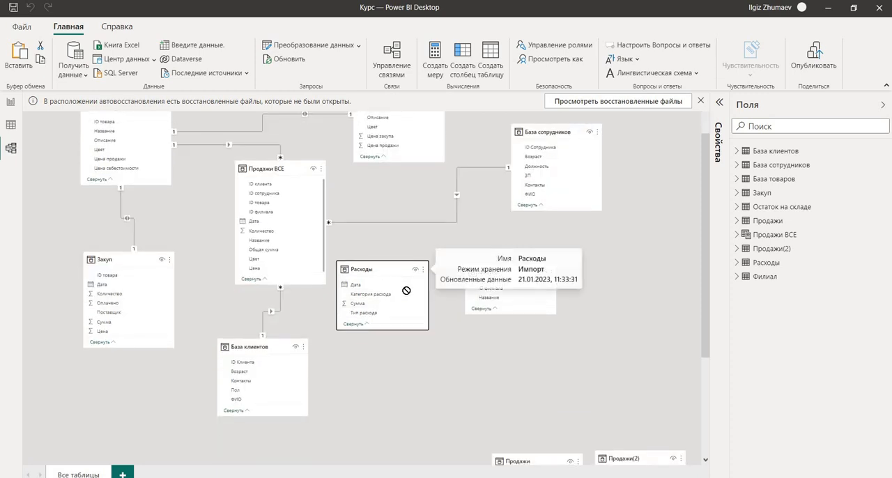
drag(384, 271, 405, 289)
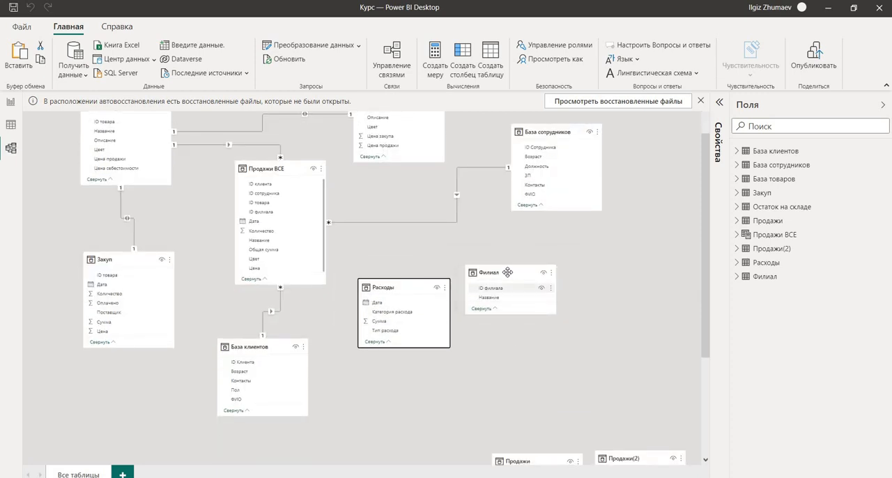
drag(508, 273, 521, 250)
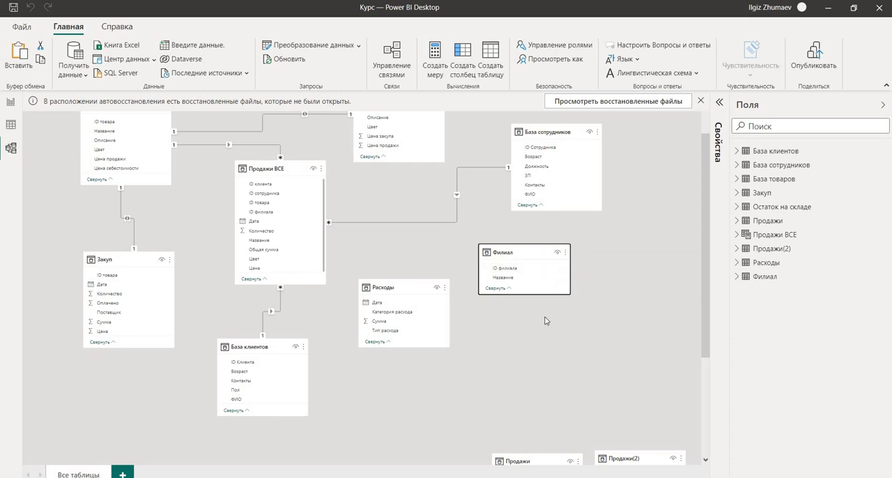
scroll(546, 320, up, 1)
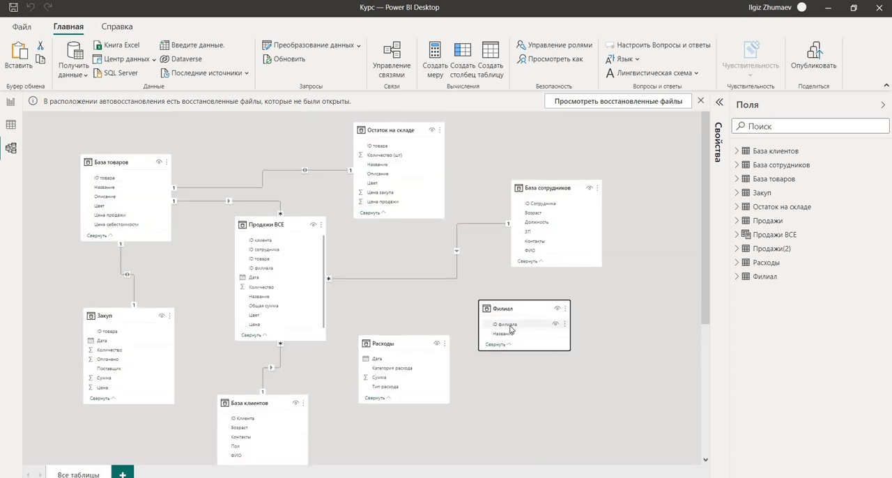
drag(509, 328, 268, 269)
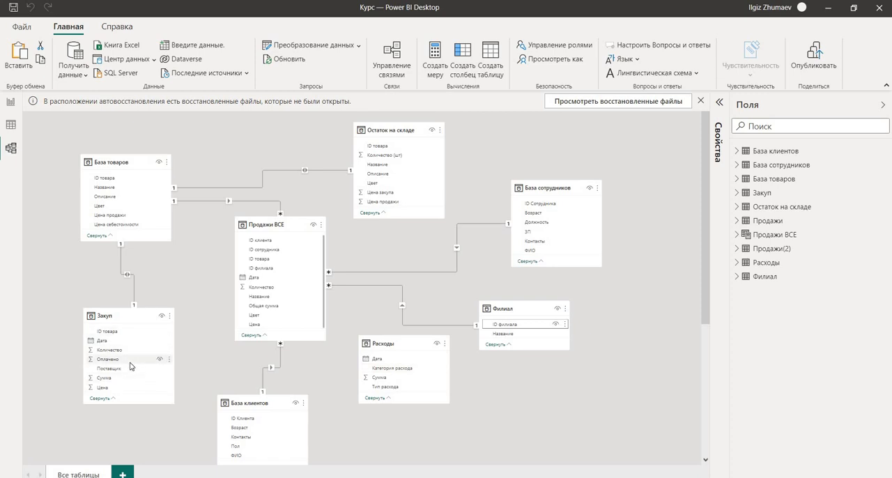
Make the База сотрудников table card slightly taller by extending its lower edge.
scroll(189, 334, down, 3)
scroll(194, 334, up, 3)
drag(552, 285, 552, 276)
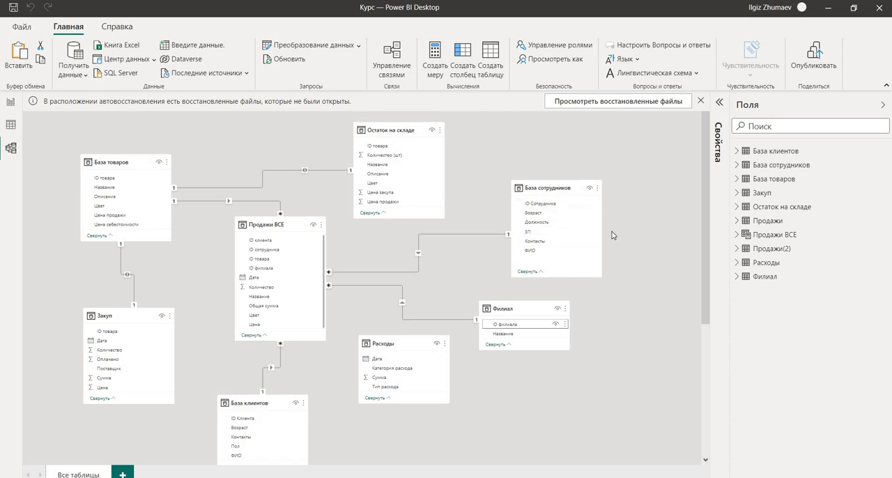
Move the Расходы table card down and right, and shift База клиентов slightly up in the diagram.
drag(389, 348, 419, 397)
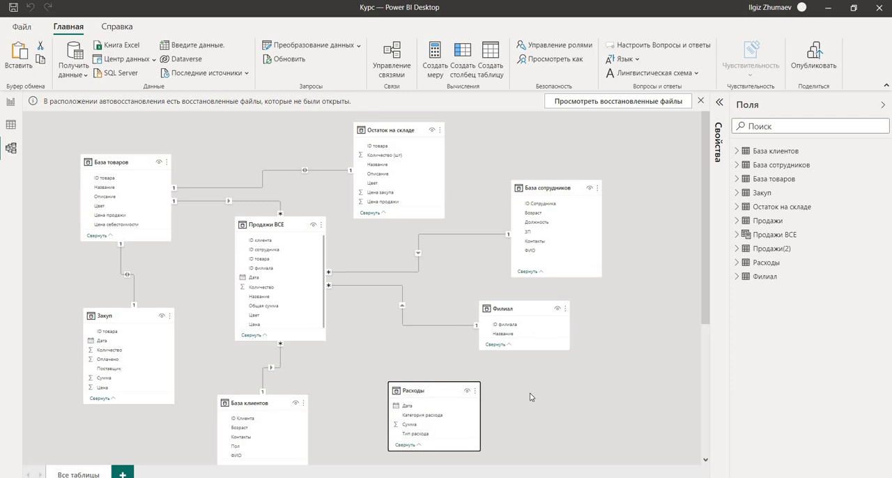
scroll(530, 397, down, 2)
scroll(530, 396, up, 2)
drag(266, 398, 269, 384)
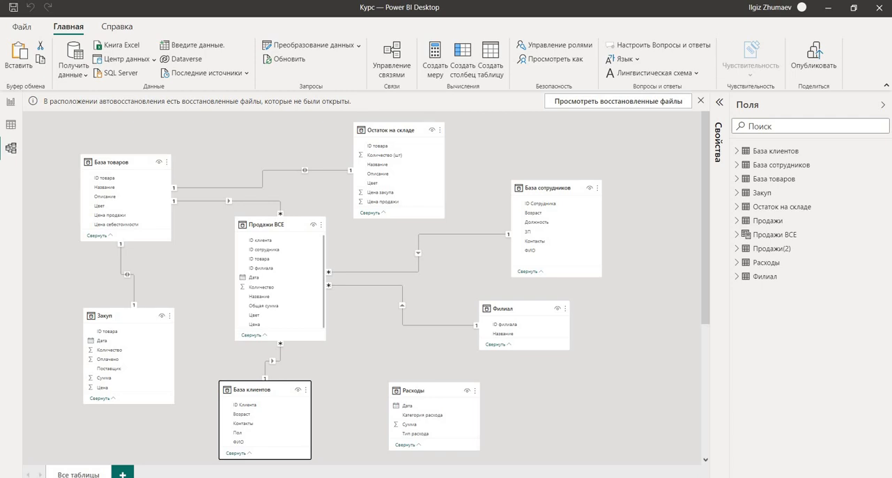
click(126, 423)
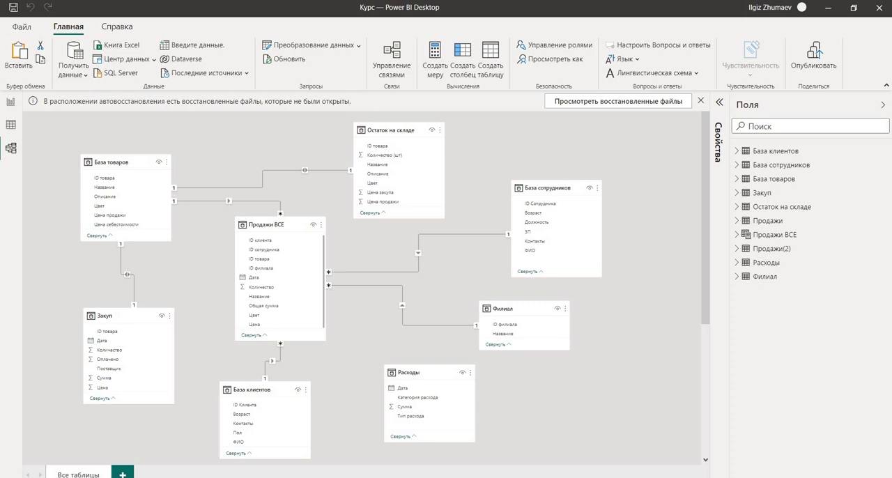
Delete the relationship between База товаров and Закуп.
right_click(127, 275)
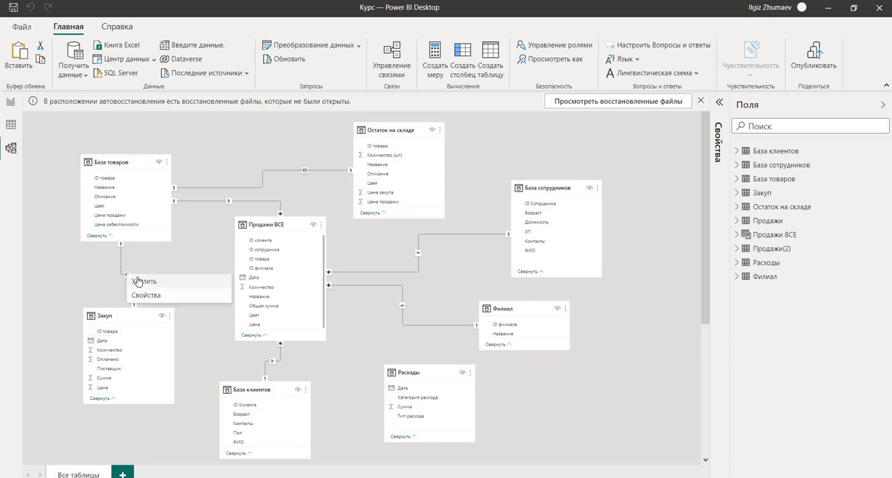
click(139, 280)
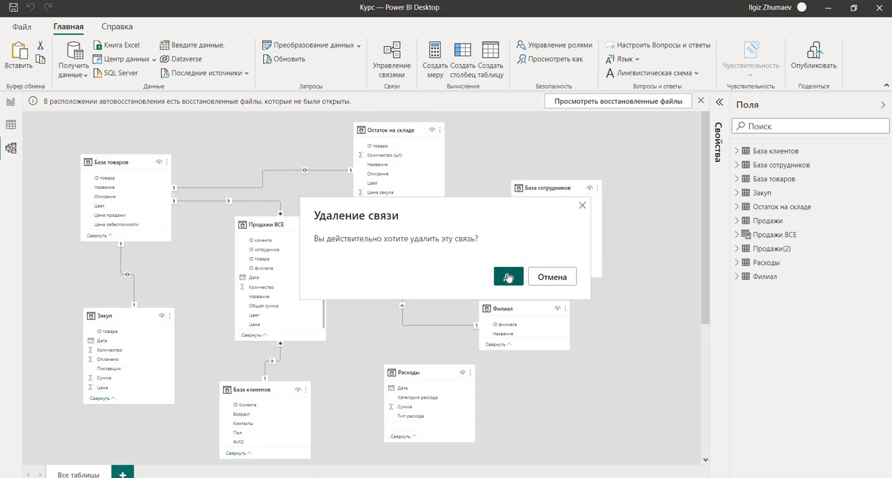
click(508, 277)
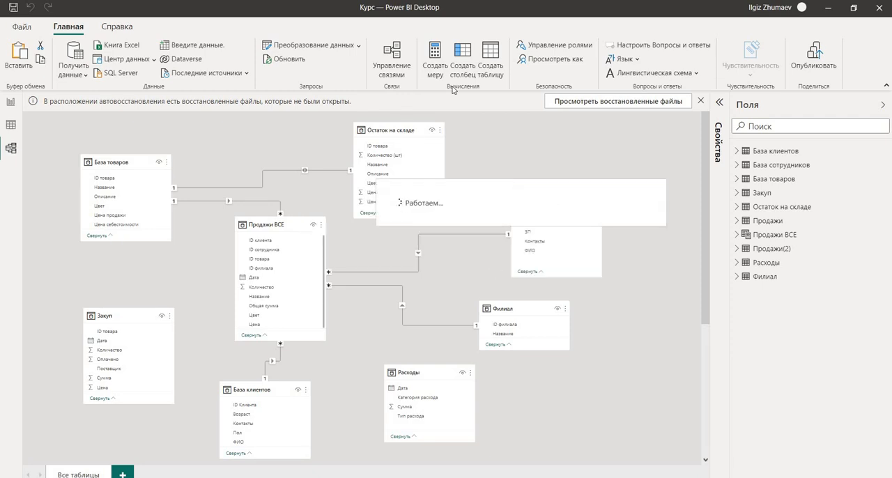
Start a new relationship from База товаров to Закуп, matched on ID товара.
click(397, 75)
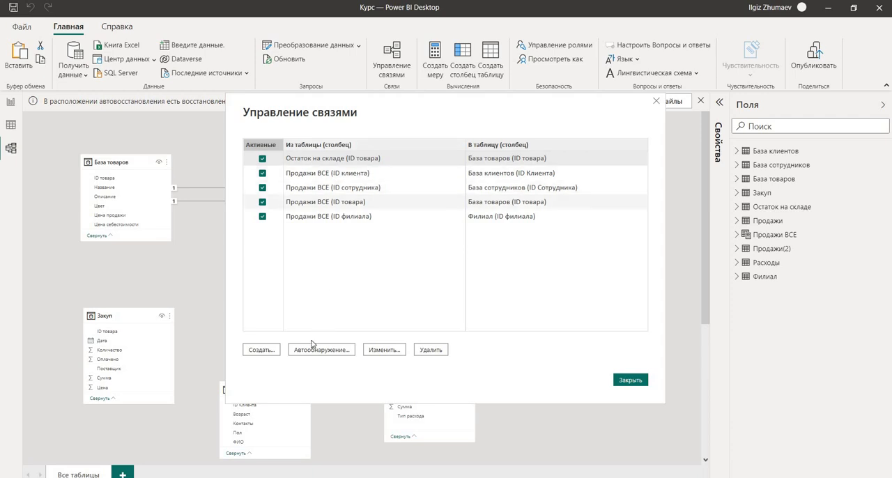
click(261, 352)
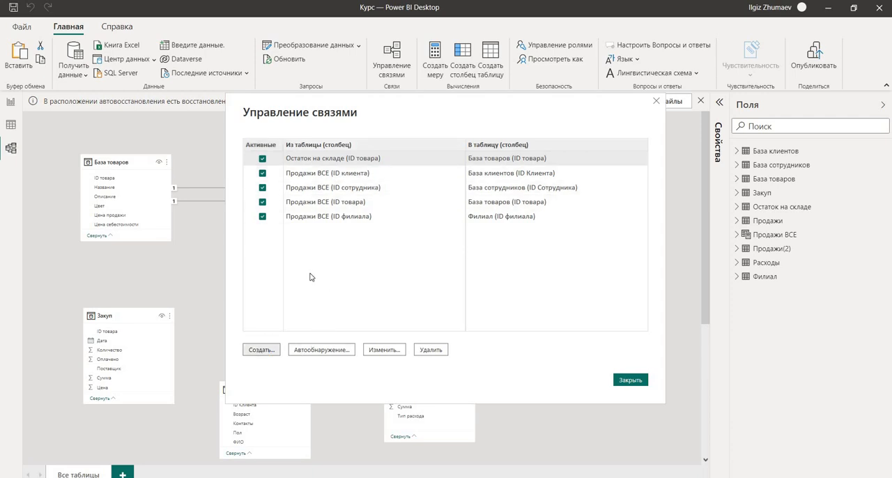
click(333, 144)
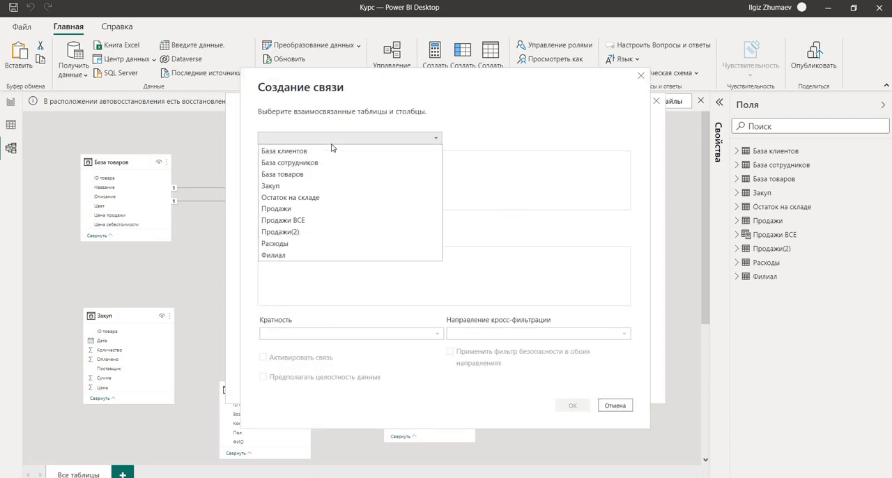
click(287, 175)
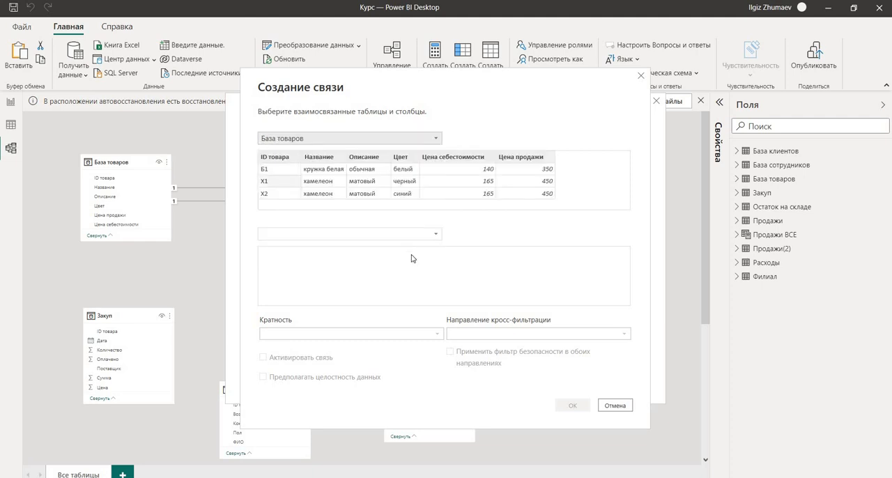
click(332, 237)
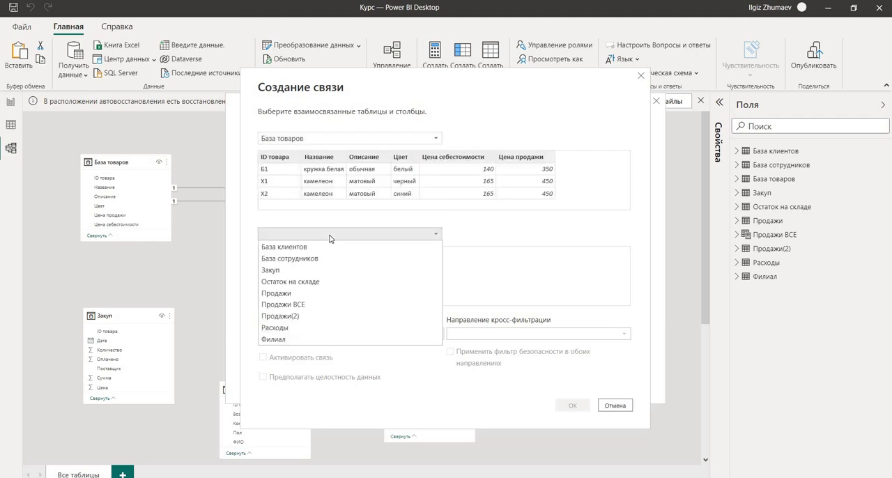
click(333, 269)
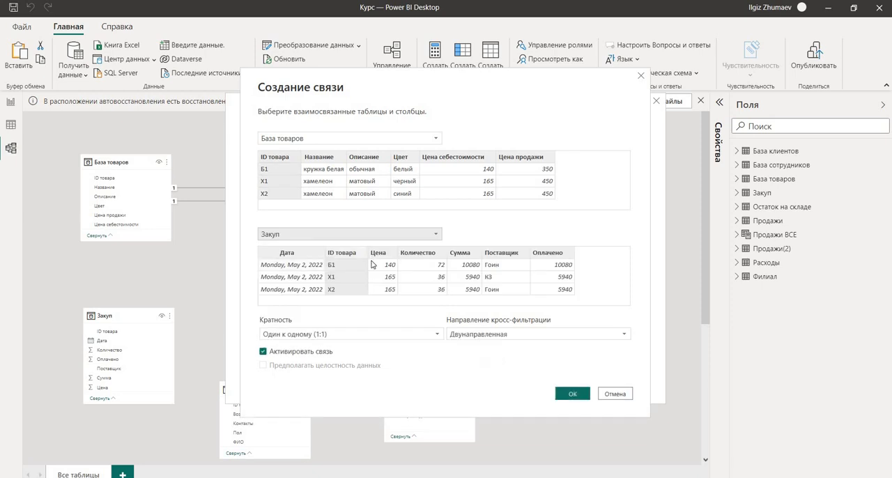
Set the new relationship's cardinality to Один ко многим (1:*) and its cross-filter direction to Однонаправленная, and create it.
click(437, 337)
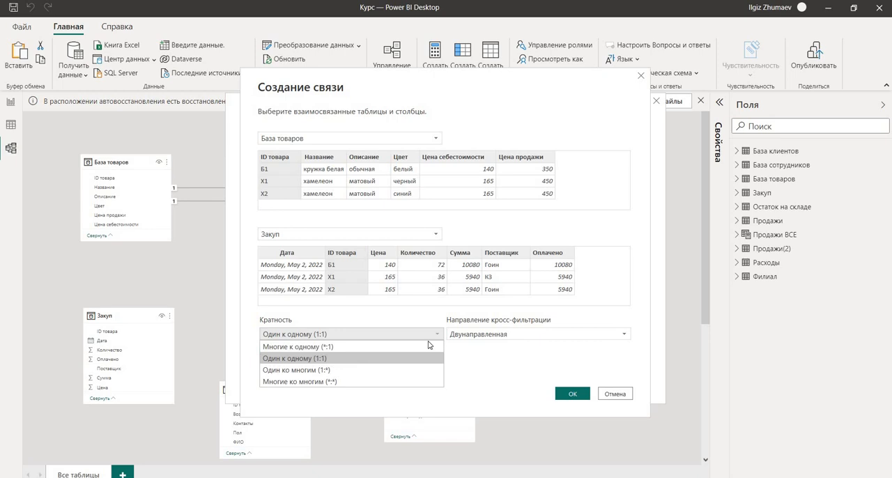
click(346, 370)
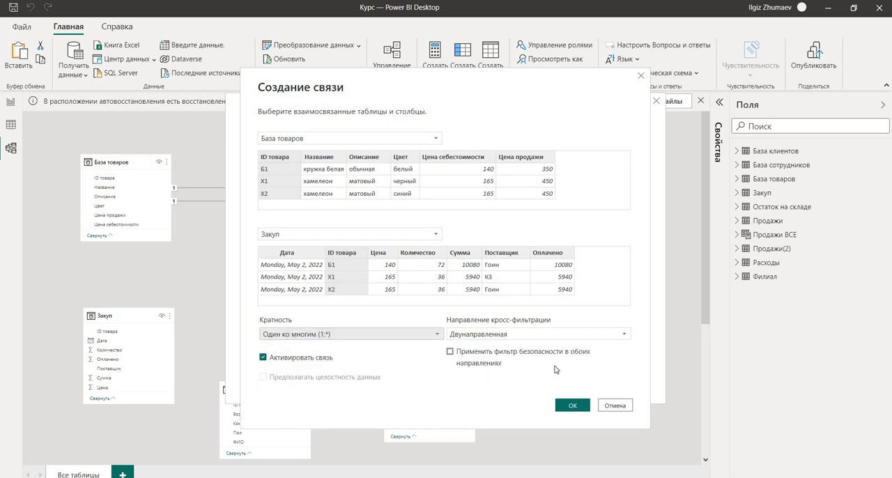
click(614, 337)
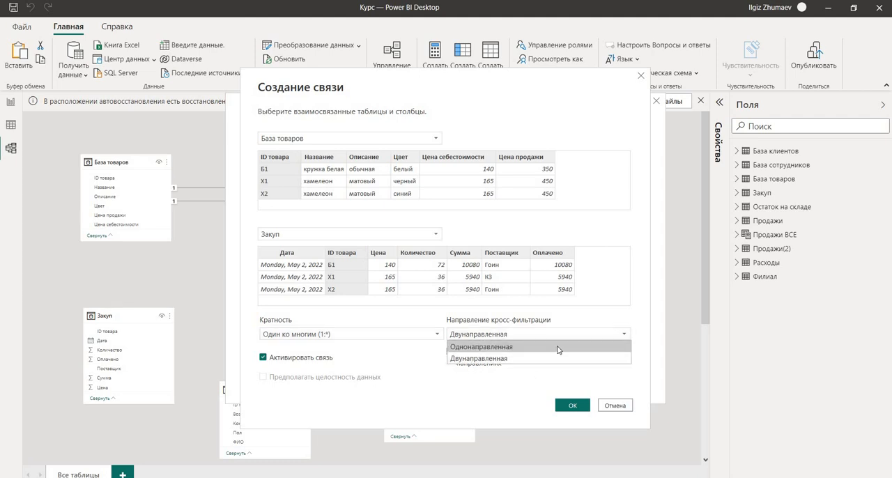
click(505, 347)
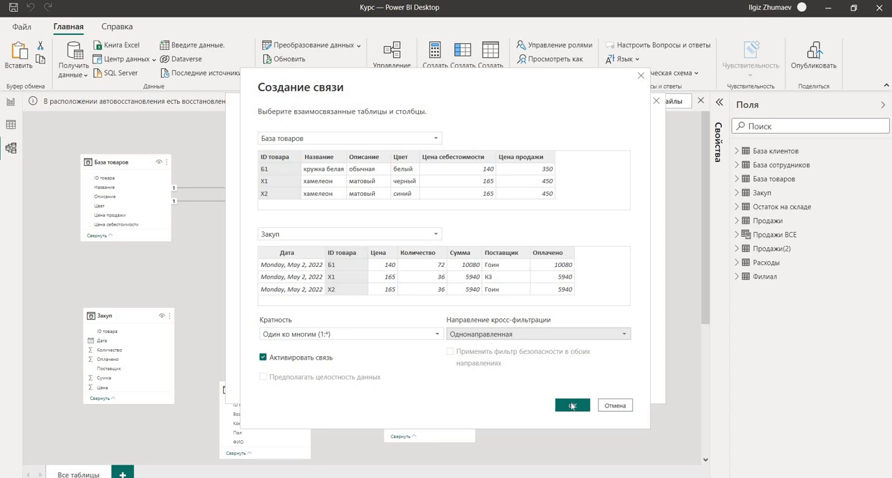
click(571, 406)
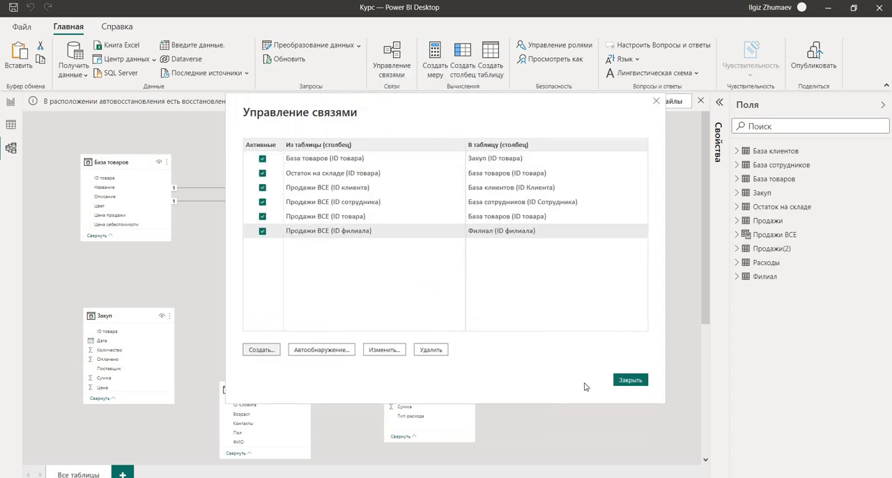
click(630, 380)
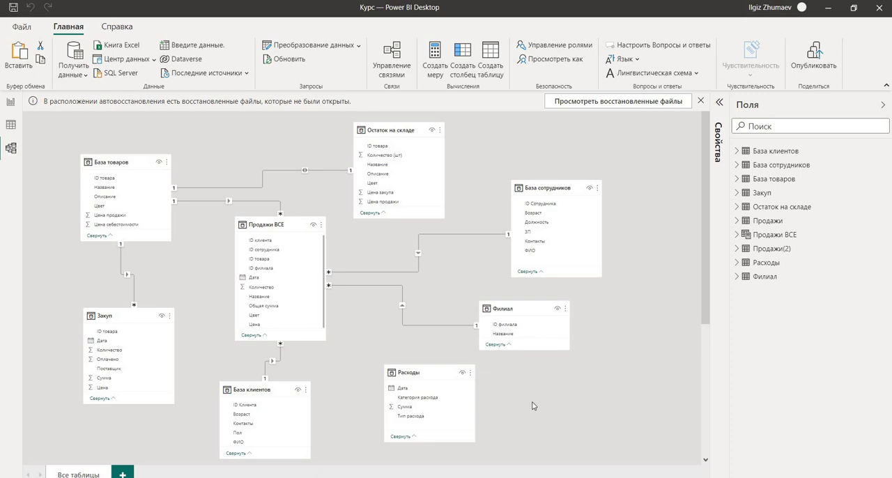
Add a new calculated table and name it Календарь in its formula.
click(11, 125)
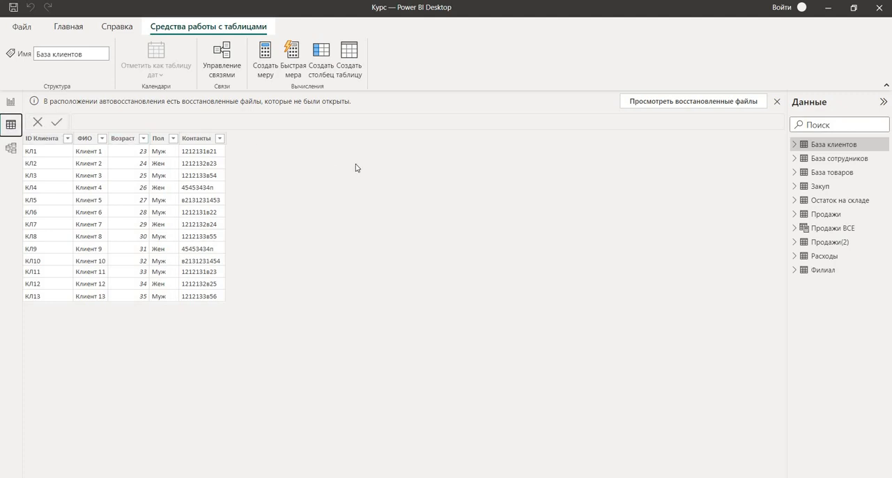
click(350, 67)
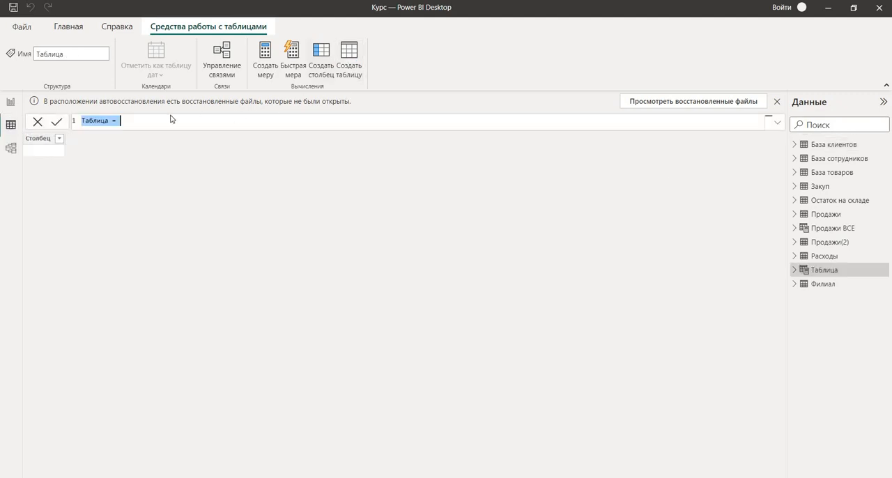
click(111, 120)
key(BackSpace)
key(BackSpace)
key(BackSpace)
key(BackSpace)
key(BackSpace)
key(BackSpace)
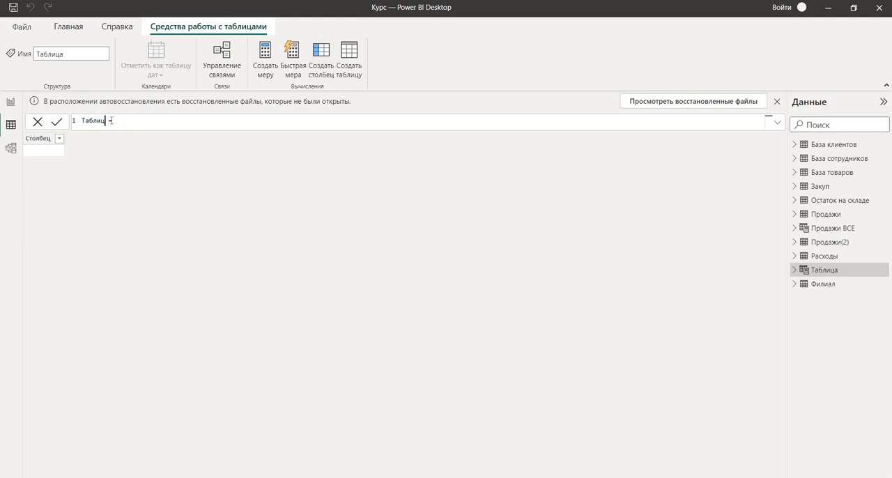
key(BackSpace)
text(Календарь)
Define the Календарь table with the formula CALENDARAUTO().
click(135, 122)
text(C)
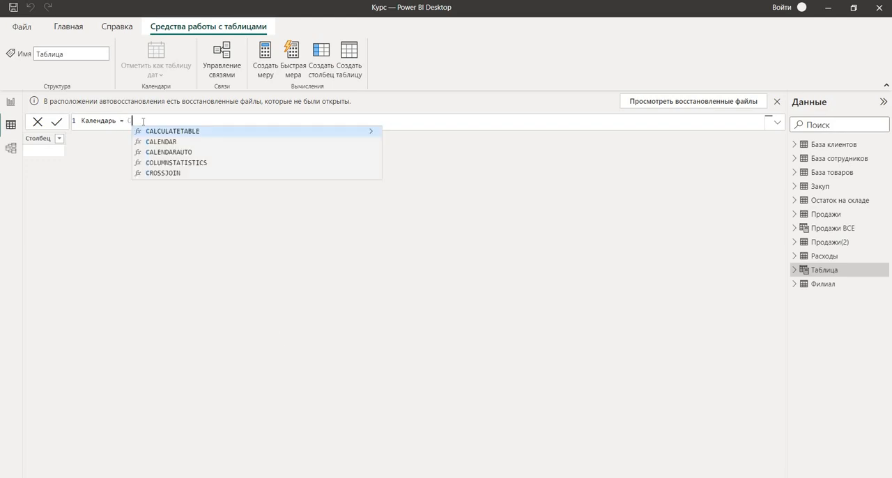
click(165, 155)
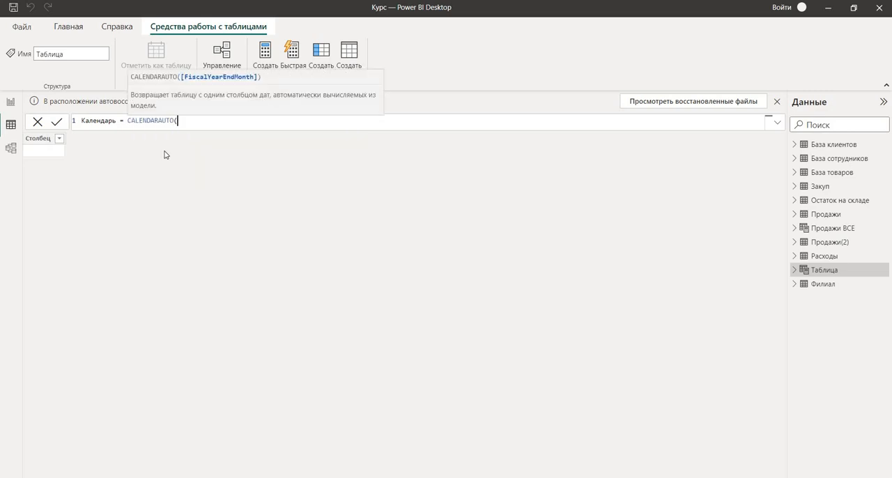
text())
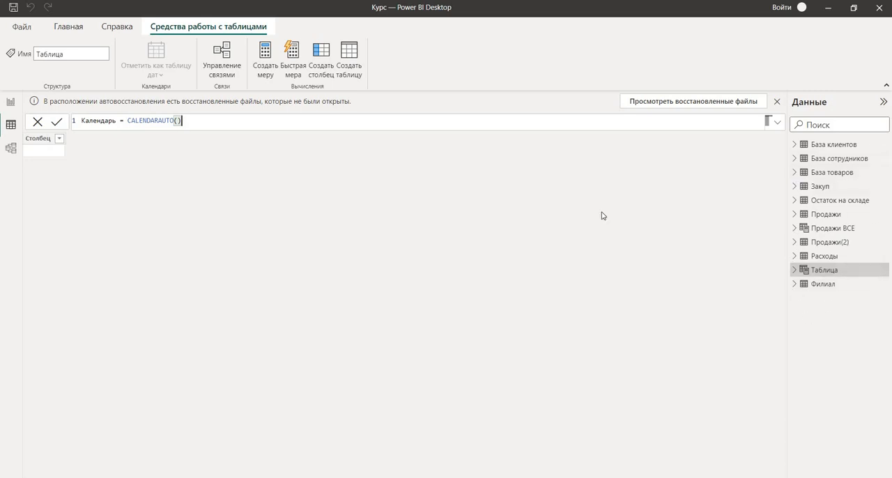
key(Return)
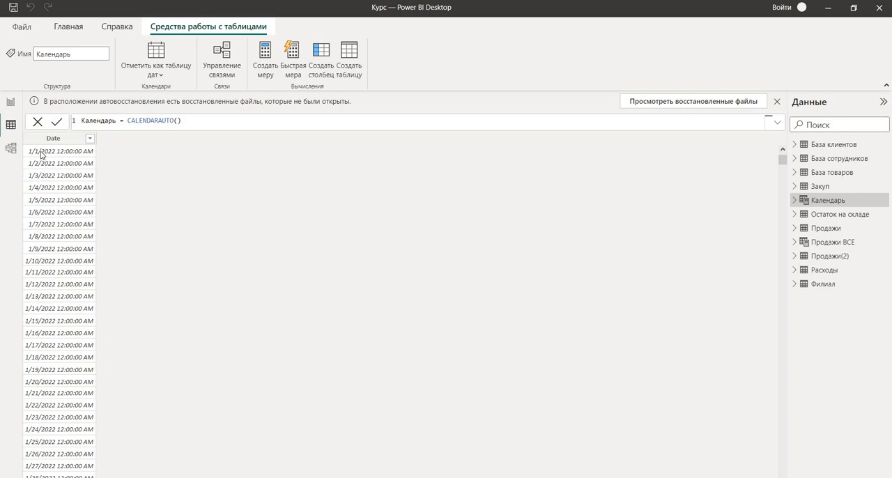
In the model diagram, relate the Дата fields of Расходы and Закуп to Date in Календарь.
click(11, 148)
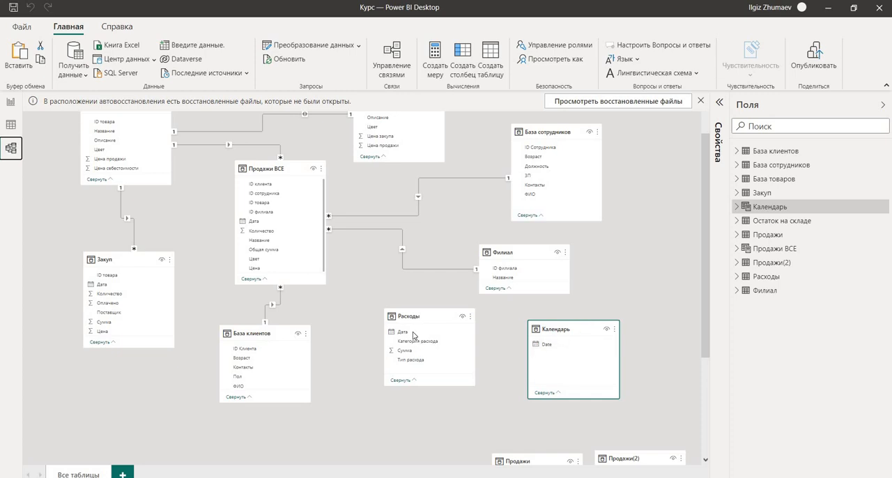
drag(404, 334, 557, 344)
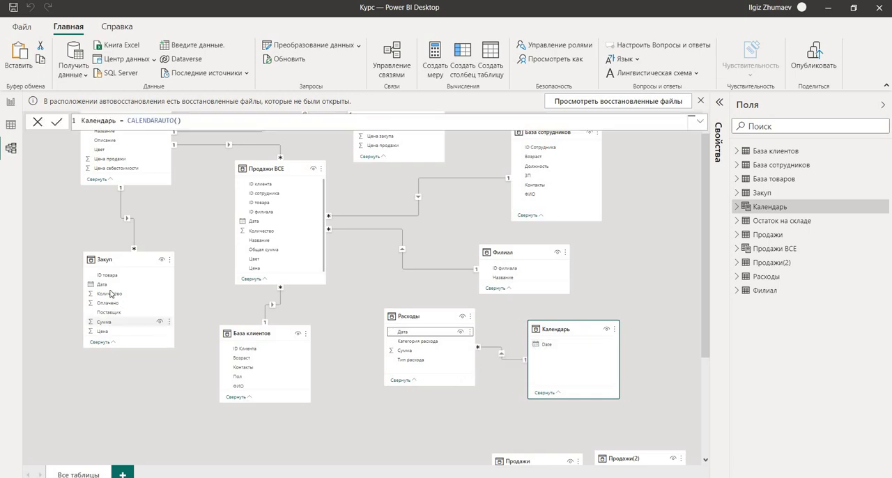
drag(103, 287, 543, 350)
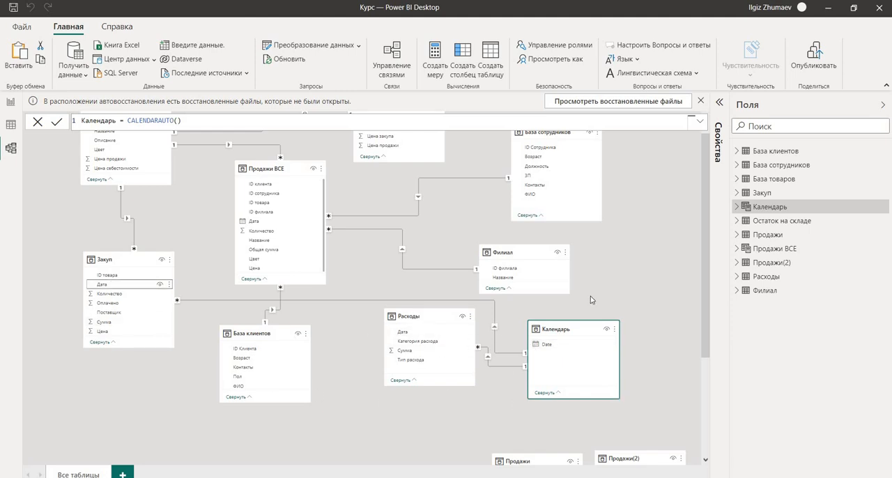
Relate Дата in Продажи ВСЕ to Date in Календарь, and place Календарь between Продажи ВСЕ and Расходы.
scroll(614, 283, up, 2)
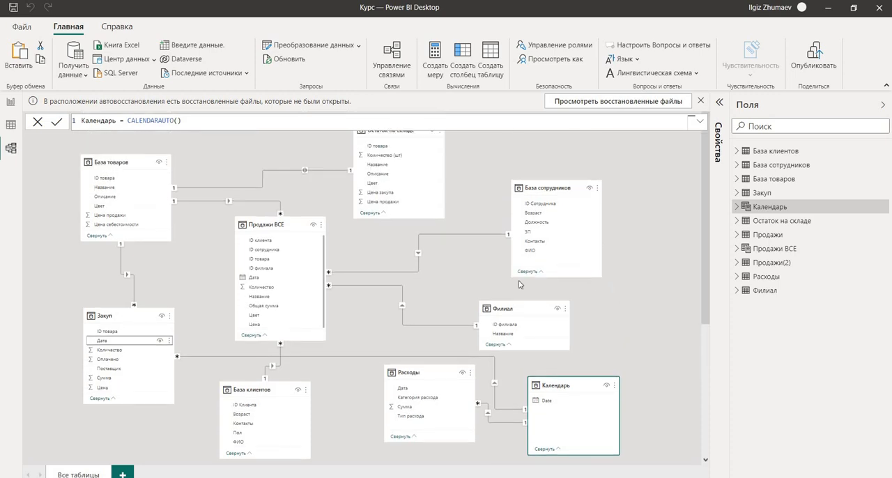
scroll(518, 284, down, 4)
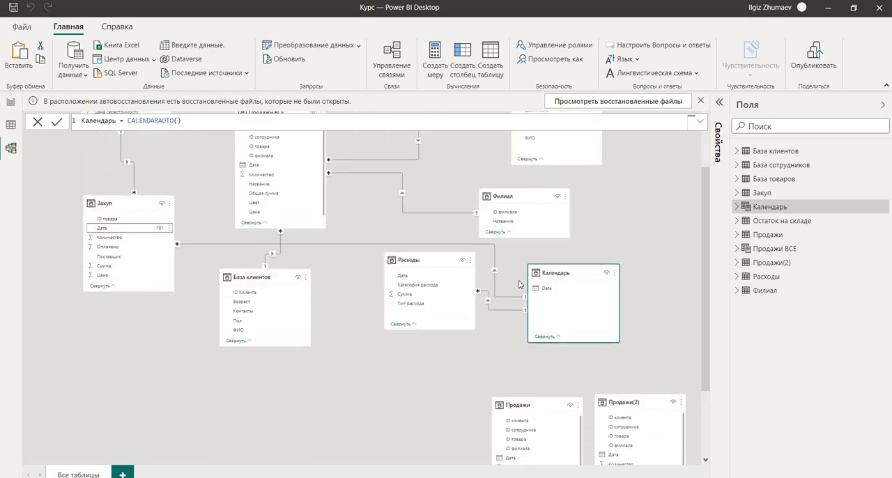
scroll(518, 285, up, 2)
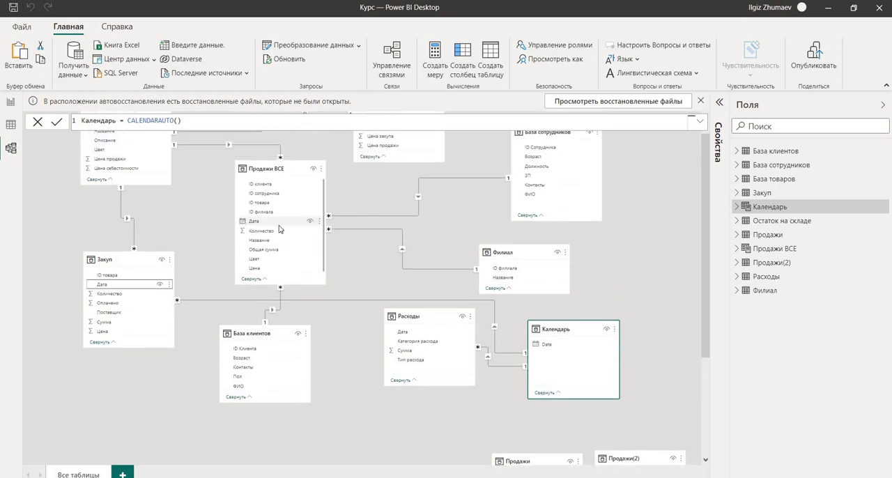
click(574, 345)
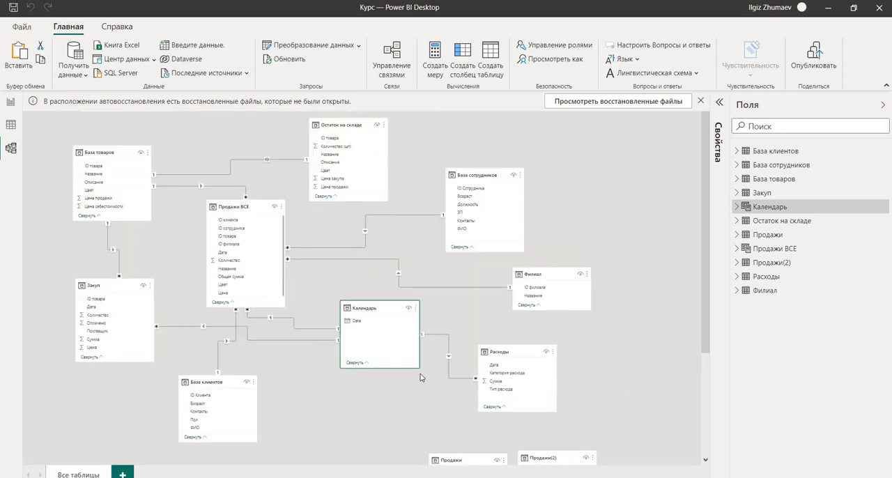
scroll(421, 376, down, 5)
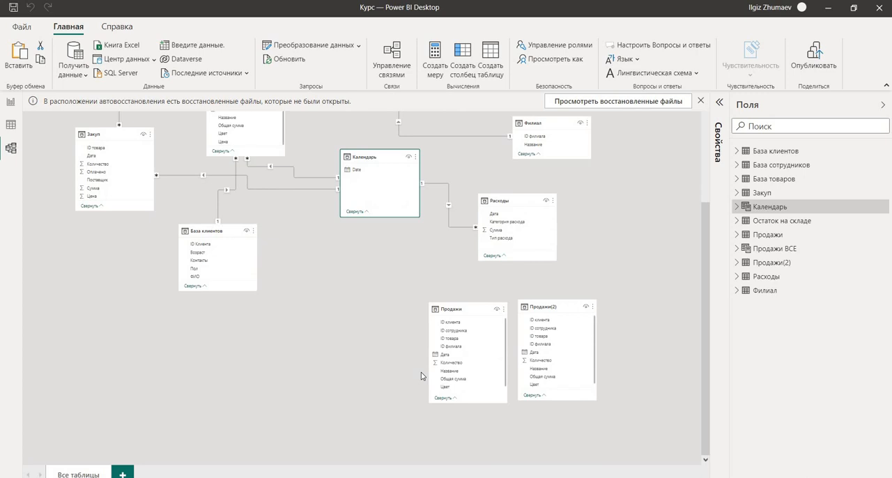
scroll(421, 372, up, 5)
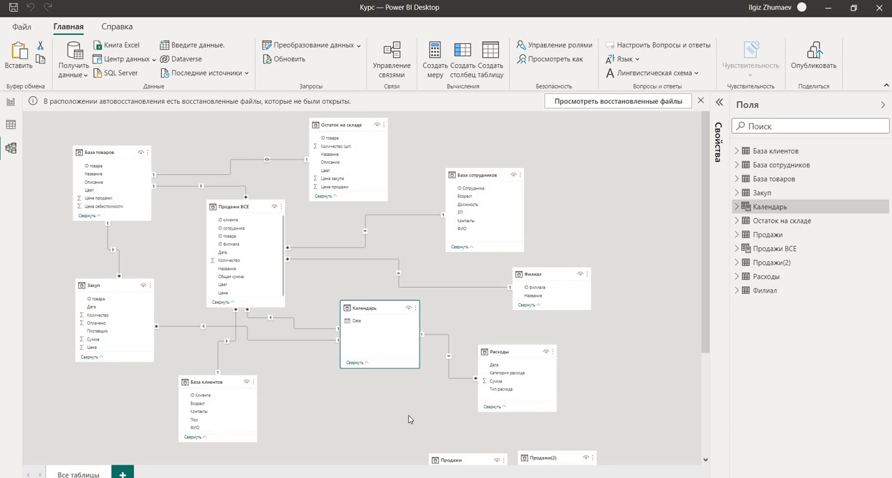
scroll(400, 410, down, 2)
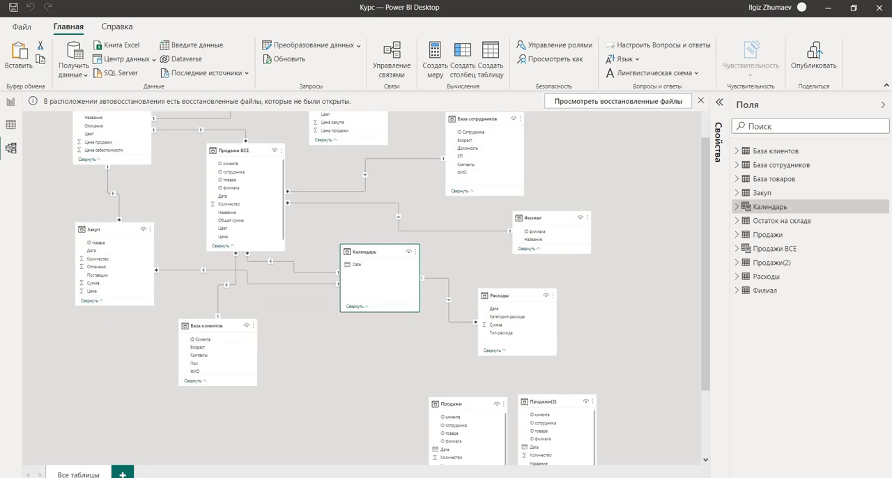
scroll(89, 430, up, 2)
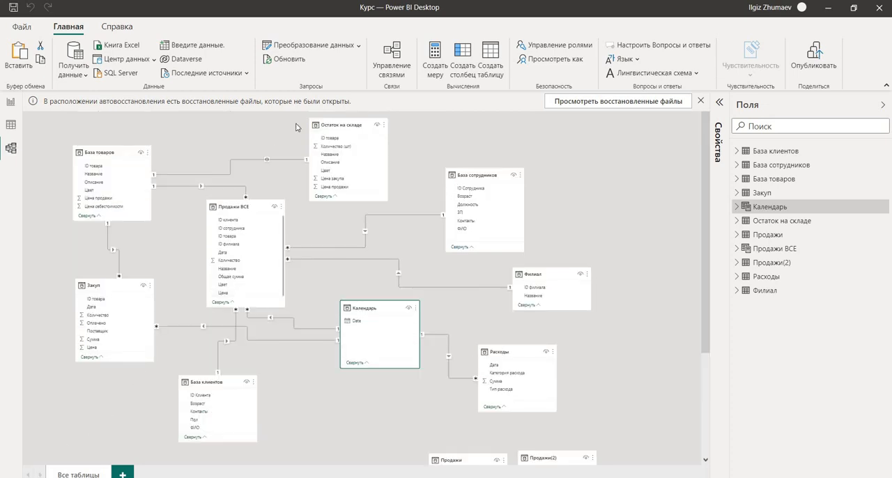
mouse_move(355, 127)
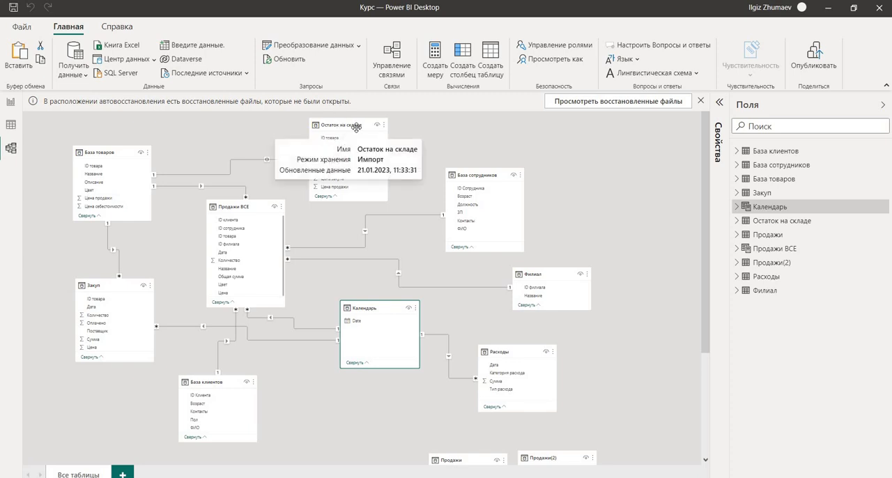